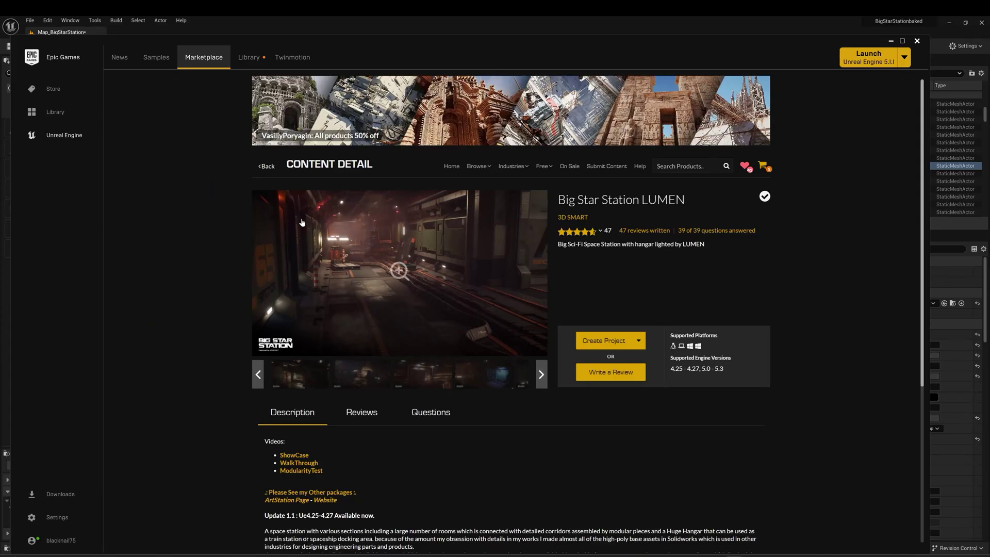
Browse the Big Star Station LUMEN preview images and read through its description and technical details.
click(369, 367)
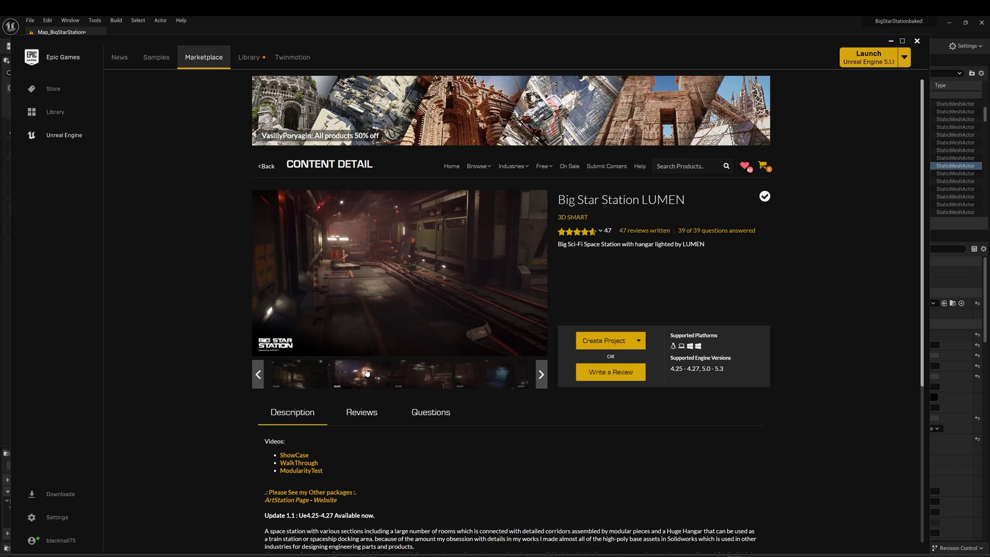
click(426, 368)
click(467, 373)
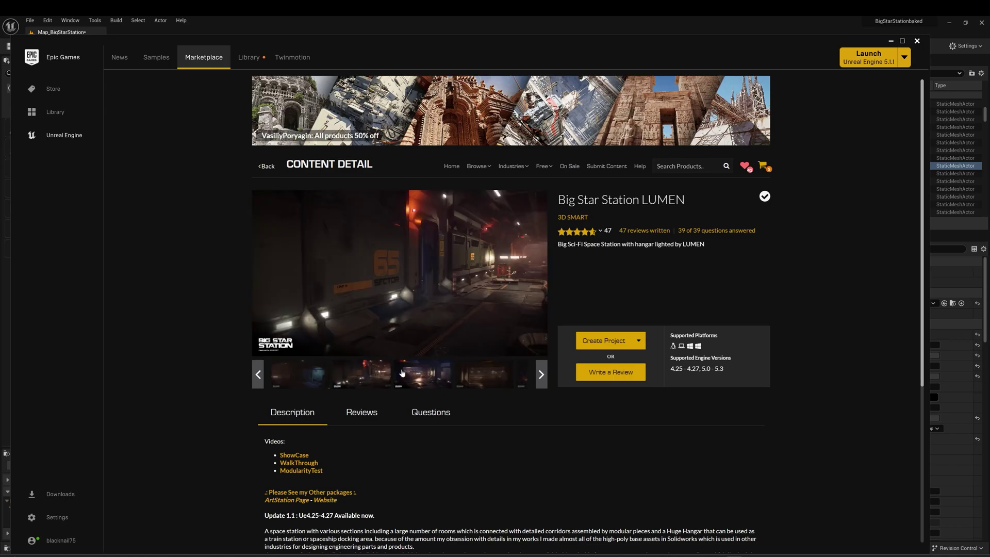
scroll(453, 415, down, 5)
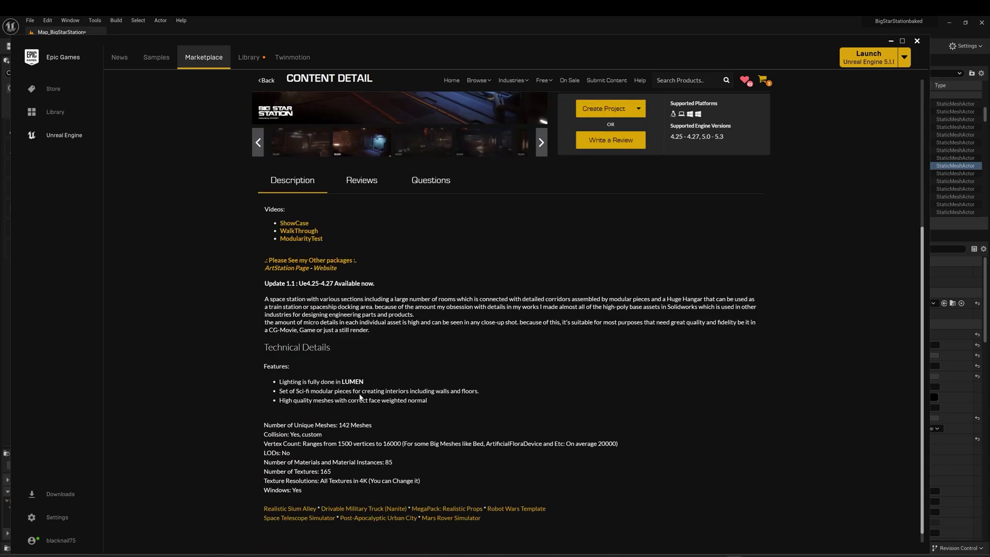
scroll(350, 434, up, 2)
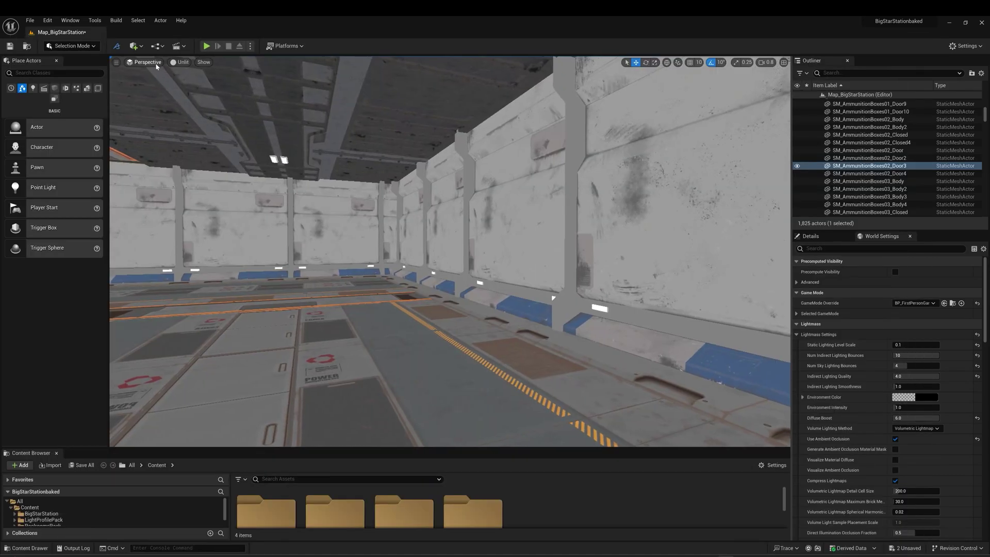
Switch to the Unreal Editor and view the whole station level from the top in wireframe.
click(156, 62)
click(153, 98)
scroll(486, 276, down, 12)
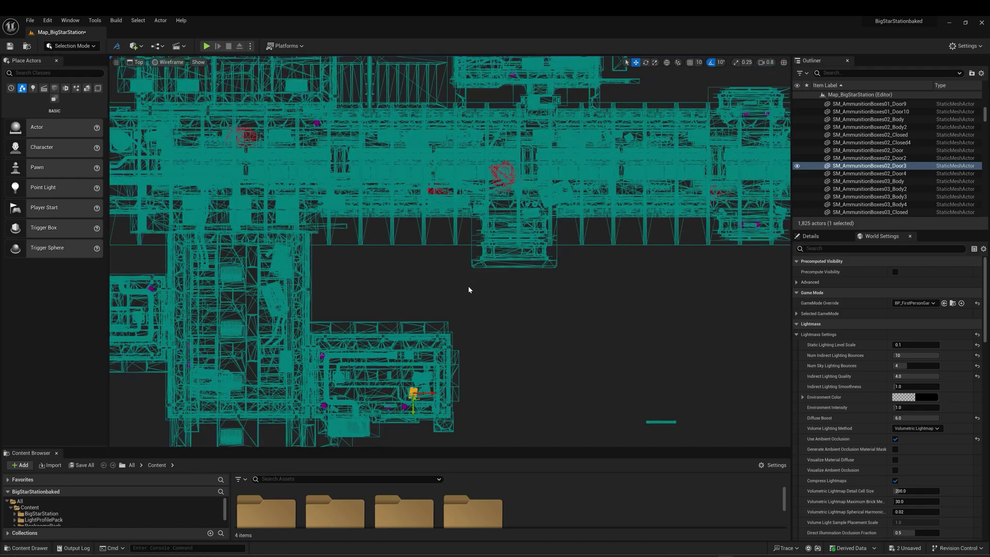
scroll(505, 274, up, 2)
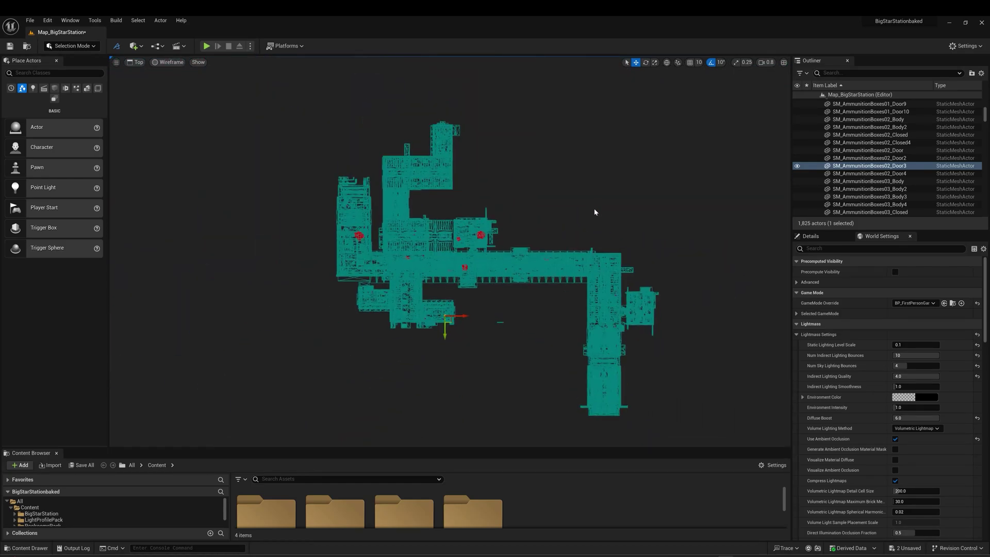
scroll(606, 213, down, 3)
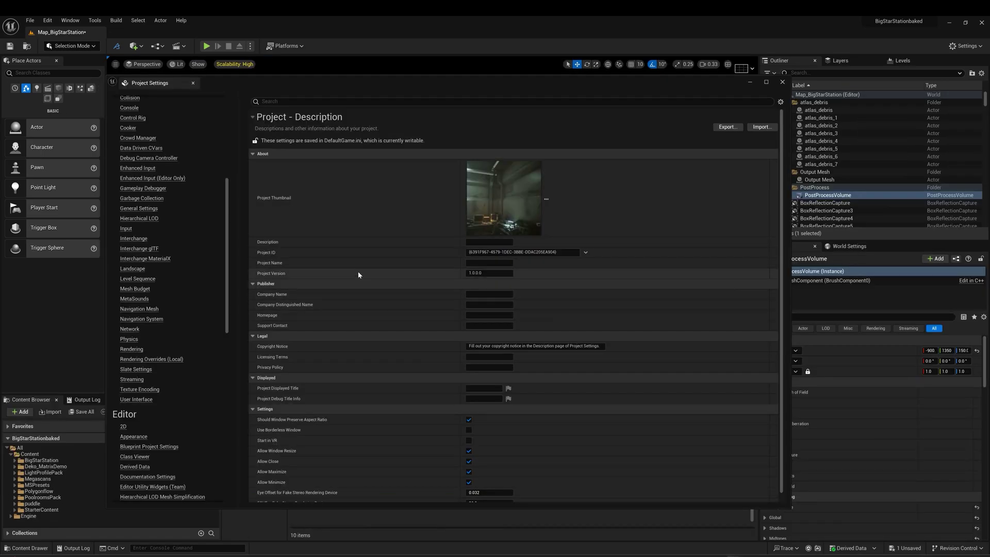
Review the project's Rendering settings, examining the global illumination, reflection, Lumen, shadow and static lighting options.
click(131, 351)
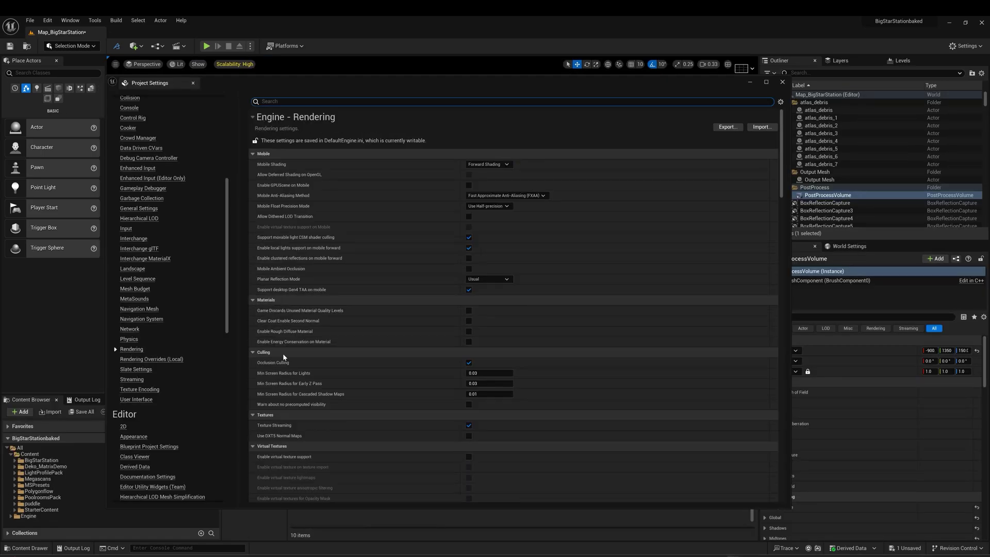
scroll(382, 358, down, 5)
scroll(383, 363, down, 10)
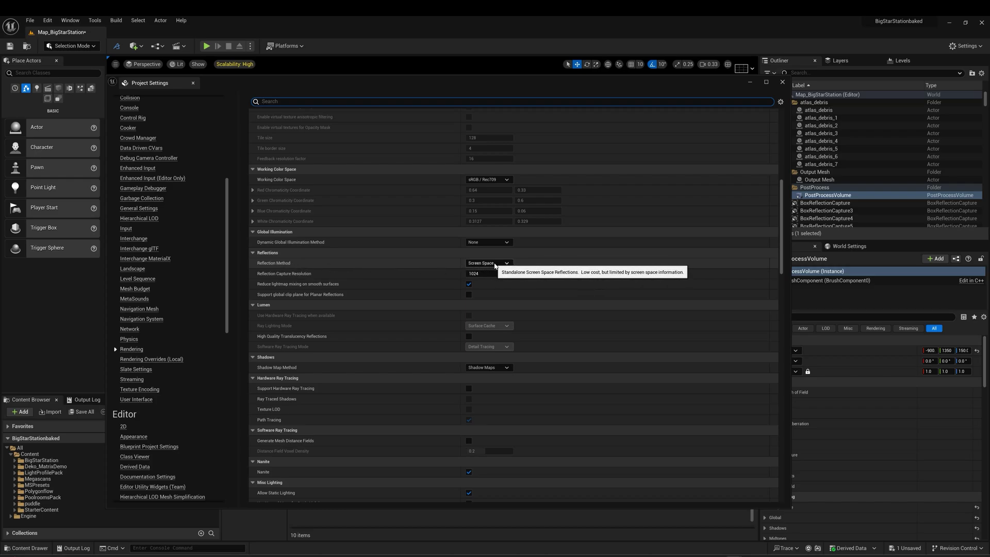
scroll(453, 259, down, 2)
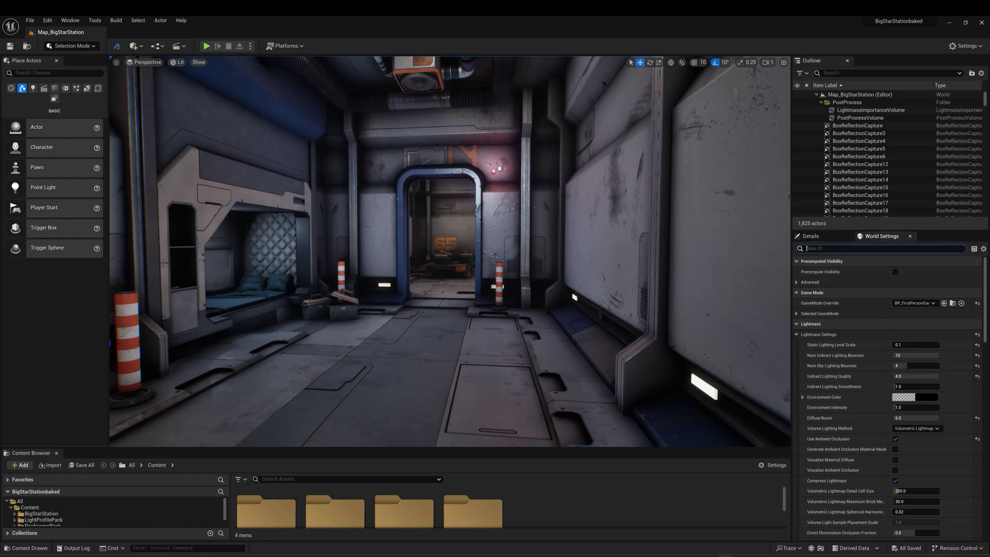
Find the Force No Precomputed Lighting option in the world settings with "force" and enable it.
text(ce)
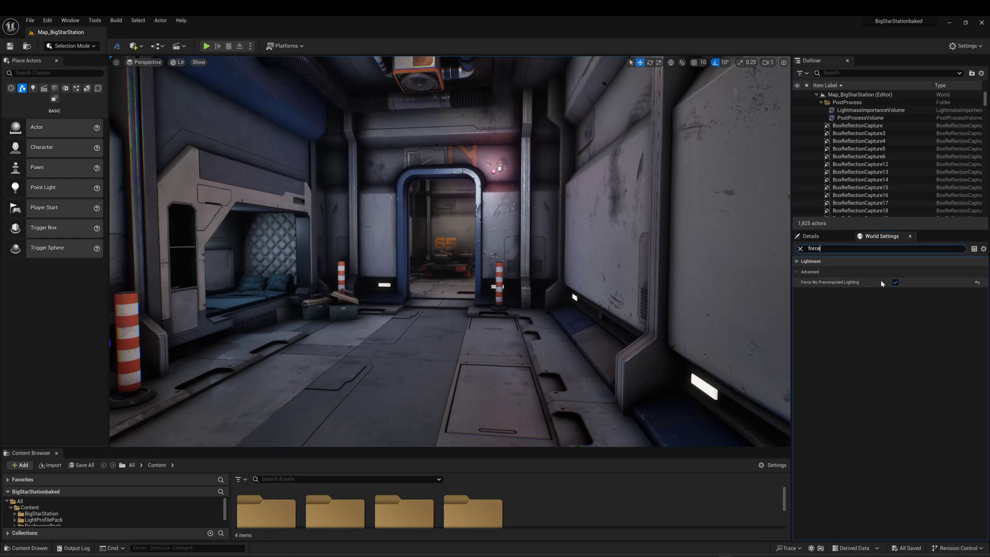
click(896, 282)
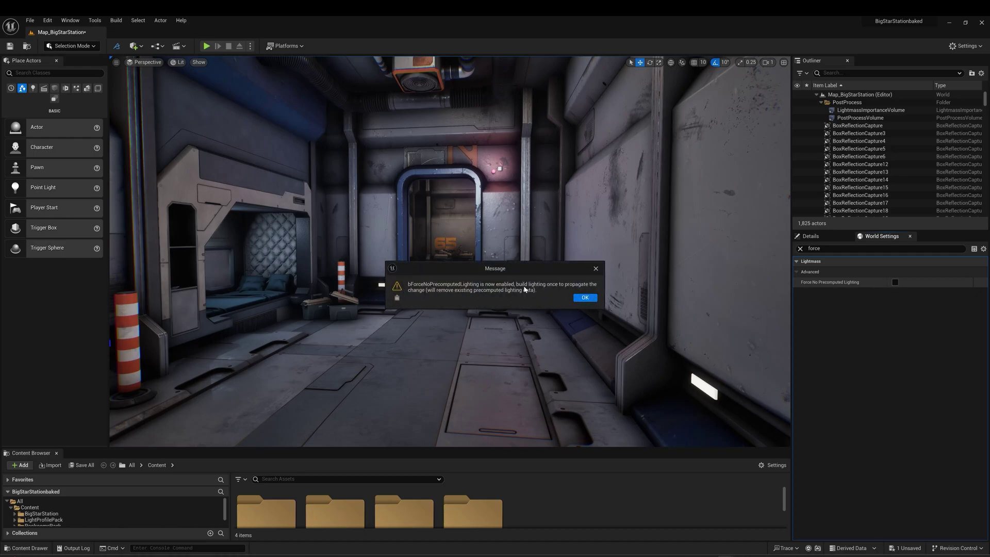
click(585, 298)
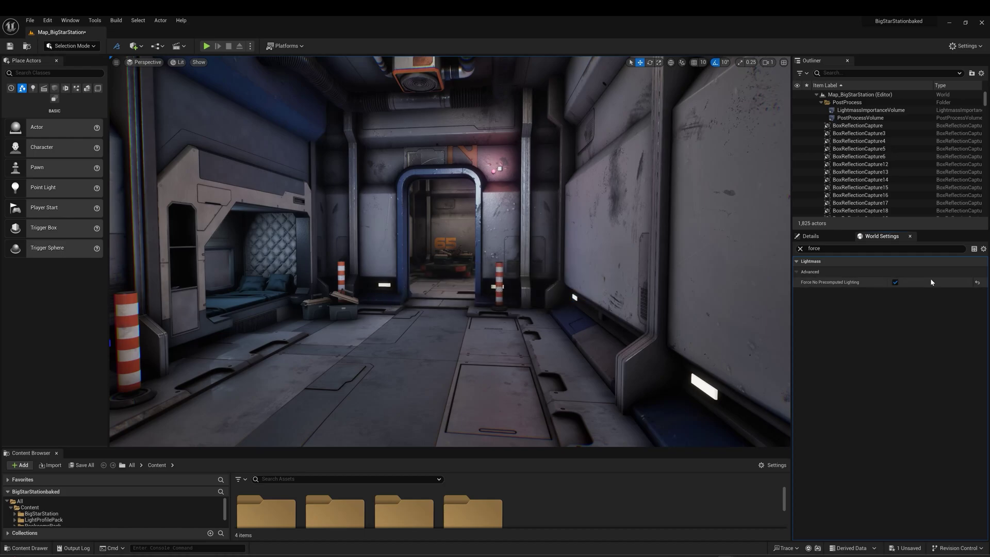
Build all levels and turn off Force No Precomputed Lighting.
click(116, 21)
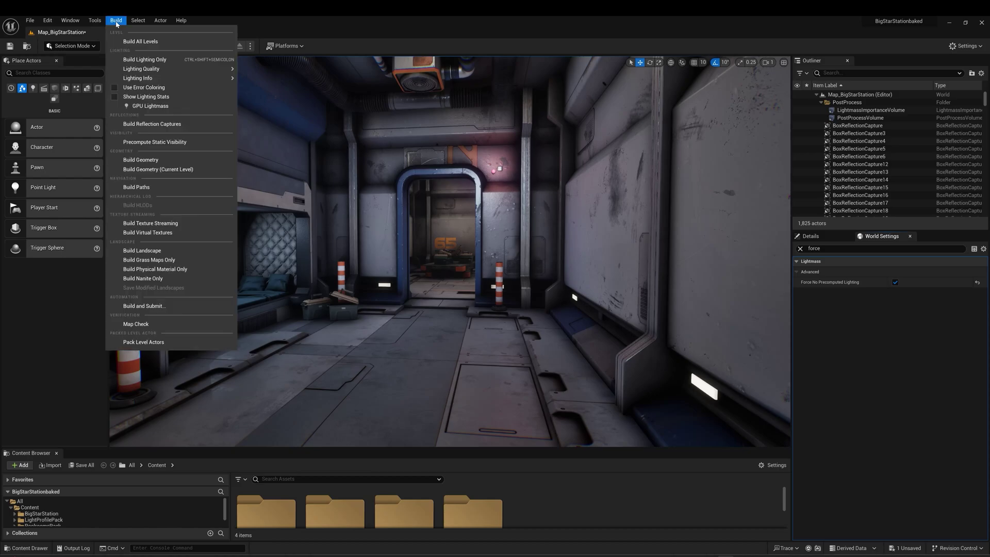
click(171, 42)
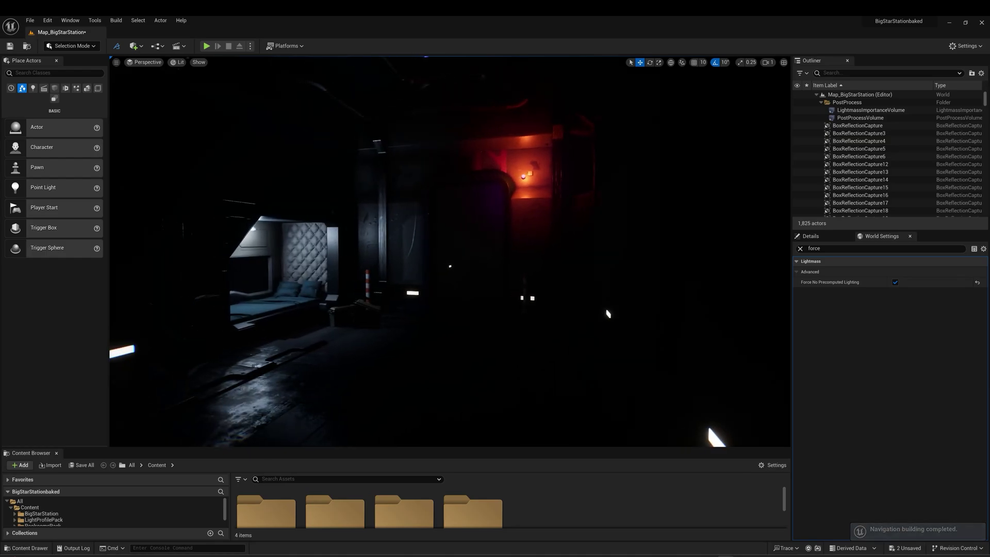
click(895, 282)
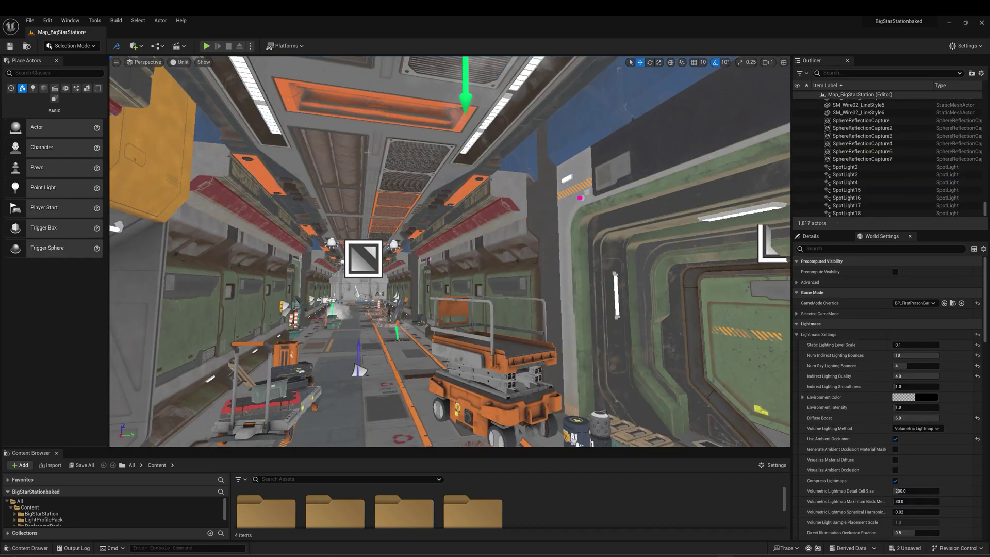
Delete the existing lights along the ceiling and walls of the green-walled corridor, one after another.
right_drag(368, 153, 341, 168)
right_drag(437, 163, 435, 164)
click(435, 164)
key(Delete)
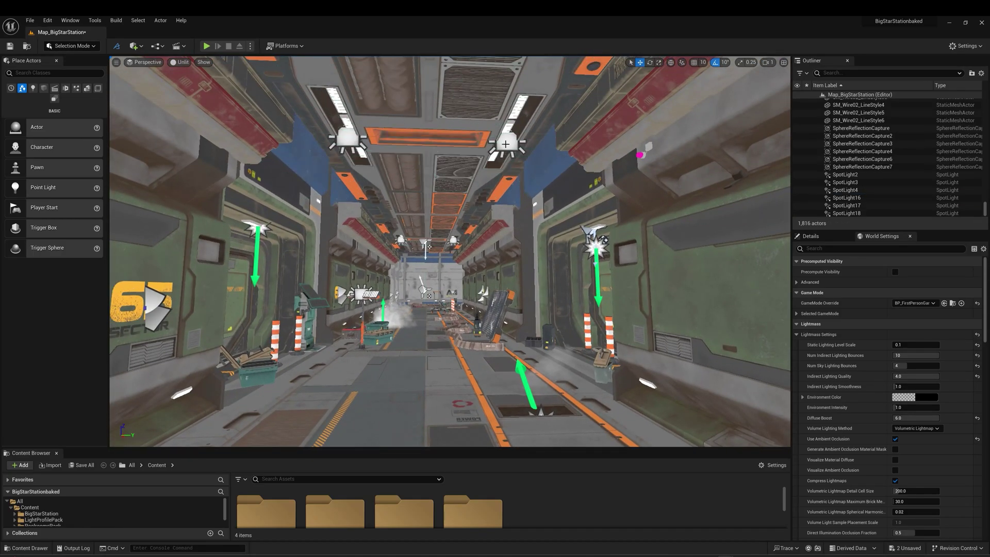
click(507, 143)
ctrl+click(362, 147)
key(Delete)
right_drag(362, 147, 344, 176)
key(Delete)
key(Delete)
key(Delete)
click(327, 93)
key(Delete)
right_drag(327, 93, 516, 155)
click(371, 270)
right_drag(372, 269, 619, 269)
key(Delete)
Delete the point light beside the blue doorway and the remaining lights along the Sector 65 corridor.
right_drag(394, 171, 408, 168)
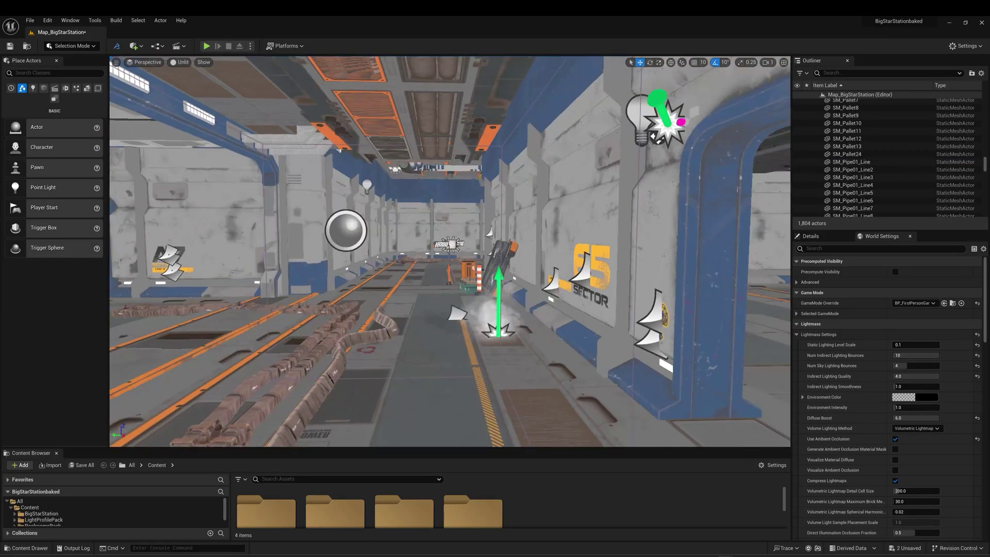
right_drag(499, 182, 547, 165)
click(499, 183)
key(Delete)
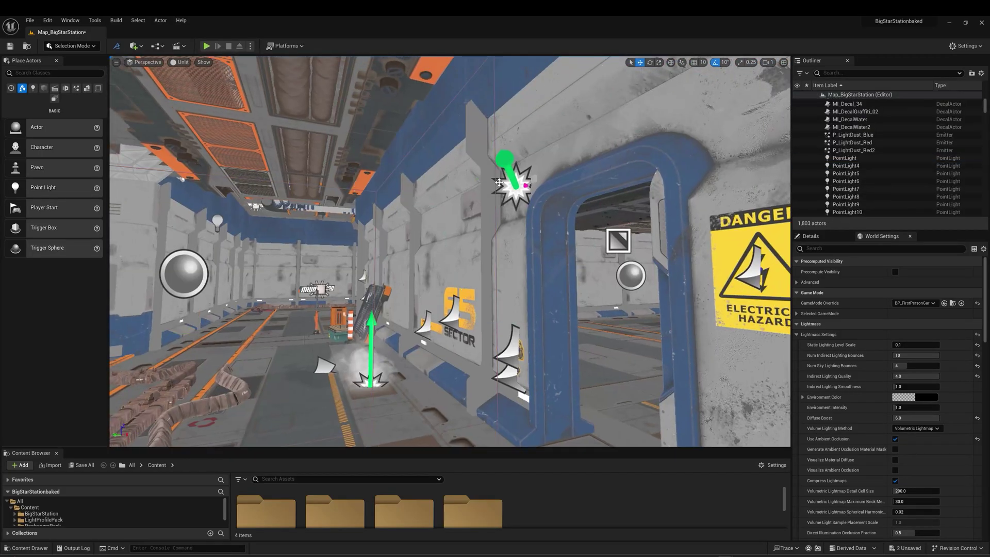
key(Delete)
click(452, 150)
right_drag(471, 171, 285, 161)
key(Delete)
click(358, 210)
key(Delete)
click(210, 308)
key(Delete)
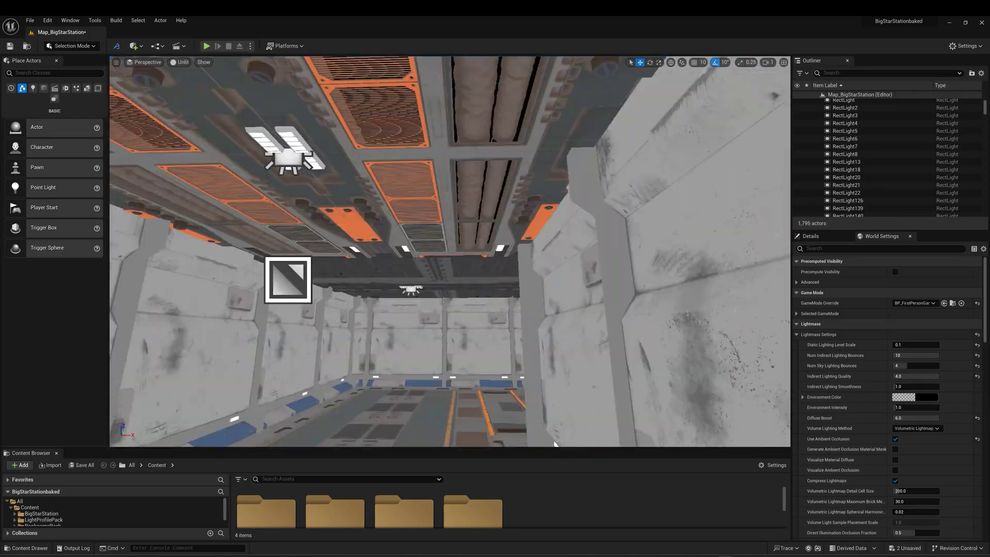
Delete the remaining ceiling lights in the white-walled section of the station.
click(402, 245)
key(Delete)
click(497, 181)
key(Delete)
right_drag(496, 181, 588, 309)
click(451, 217)
key(Delete)
click(406, 223)
key(Delete)
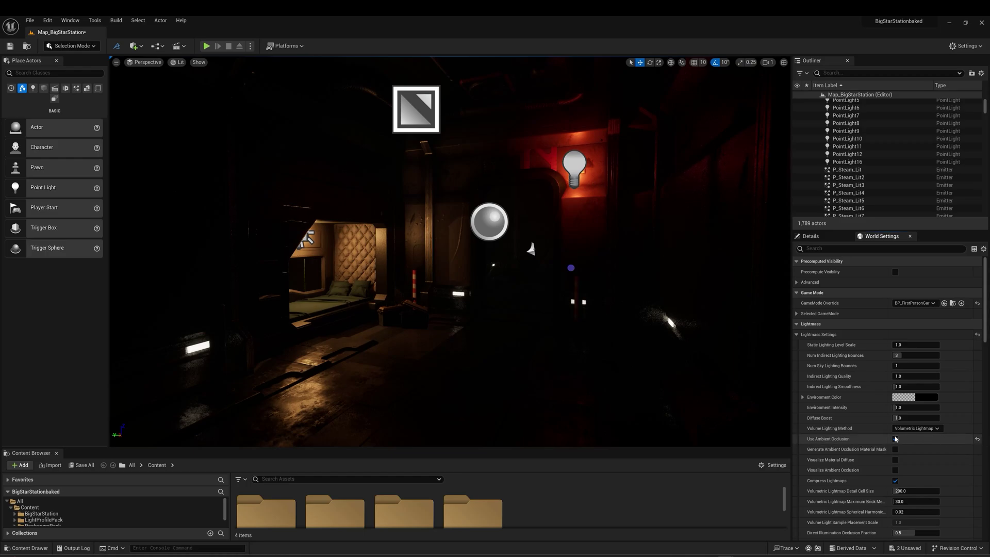
Set the lighting build quality to Production.
scroll(883, 430, down, 3)
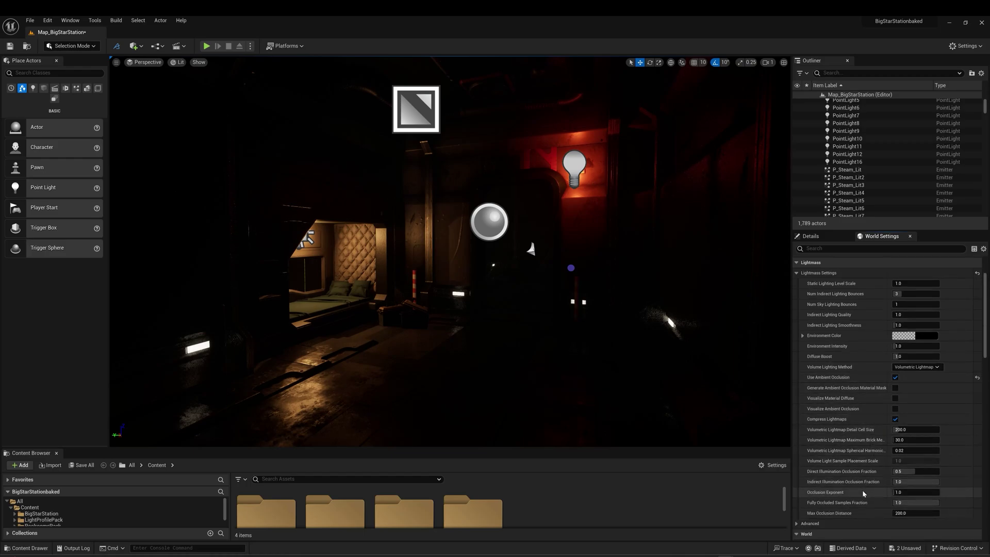
scroll(862, 490, up, 3)
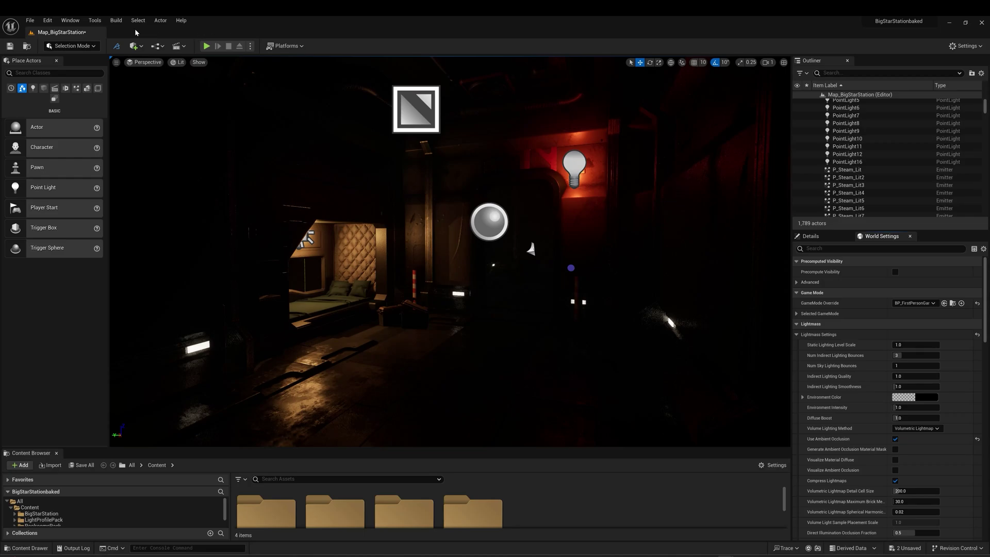
click(116, 20)
mouse_move(214, 69)
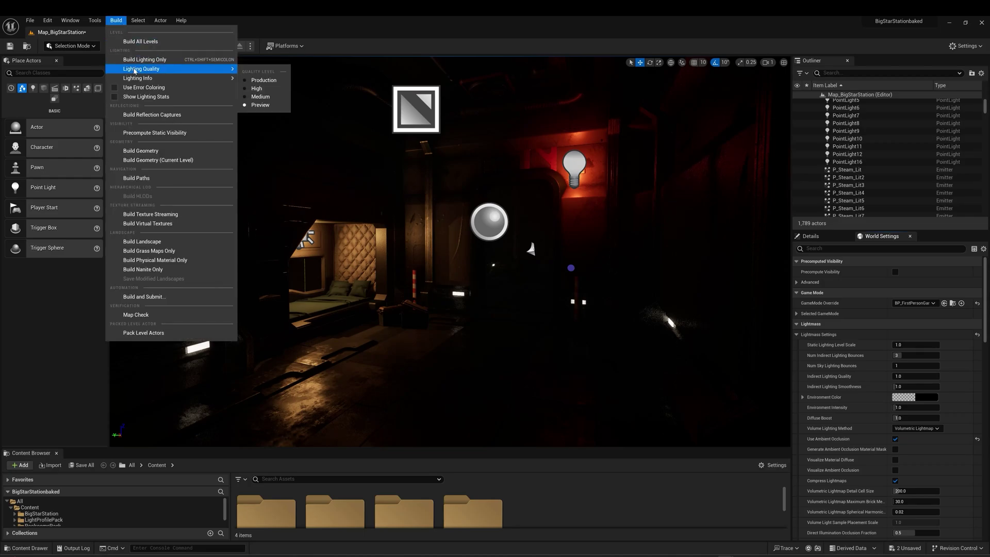
click(263, 80)
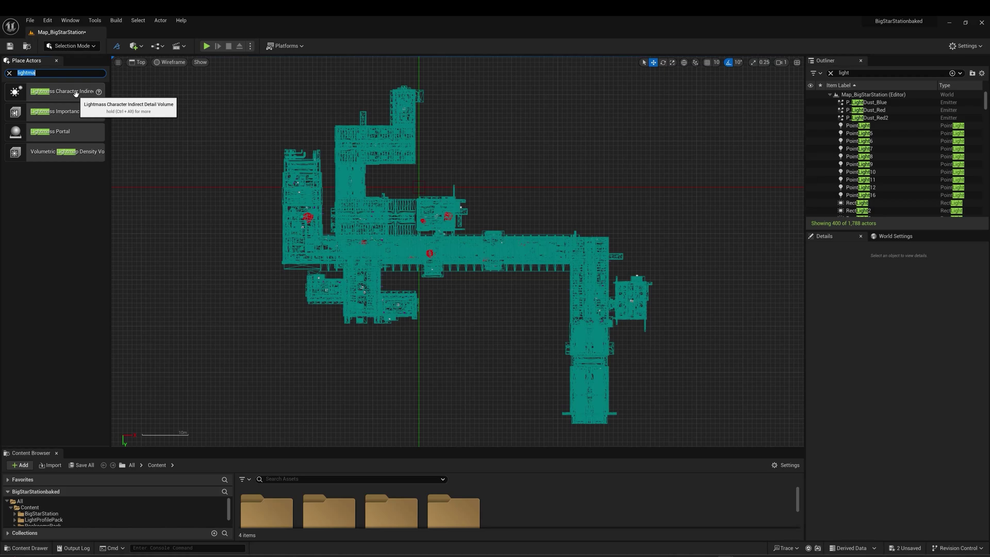
Place a Lightmass Importance Volume over the station and enlarge its brush to about 8315 in X and 7523 in Y, enclosing the layout.
drag(60, 113, 153, 108)
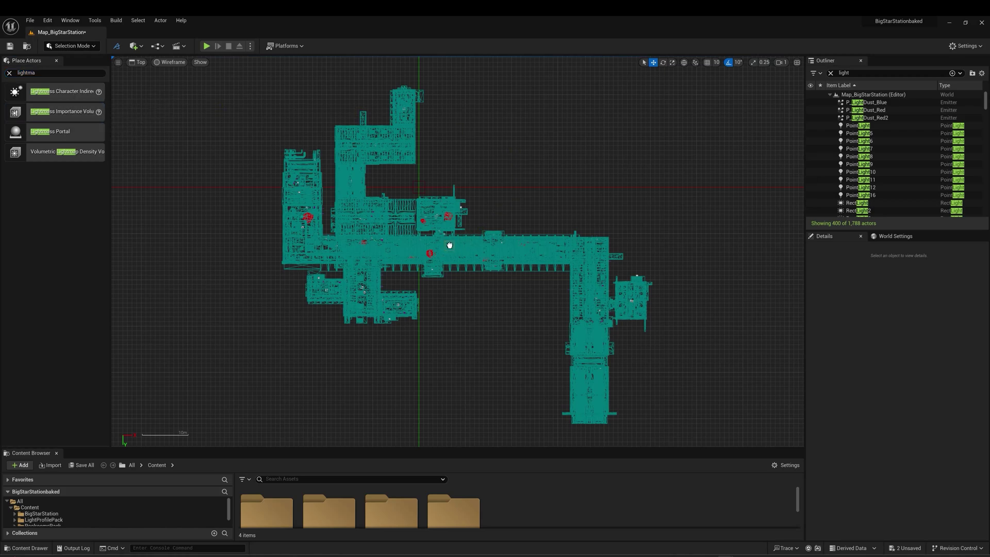
drag(450, 245, 450, 246)
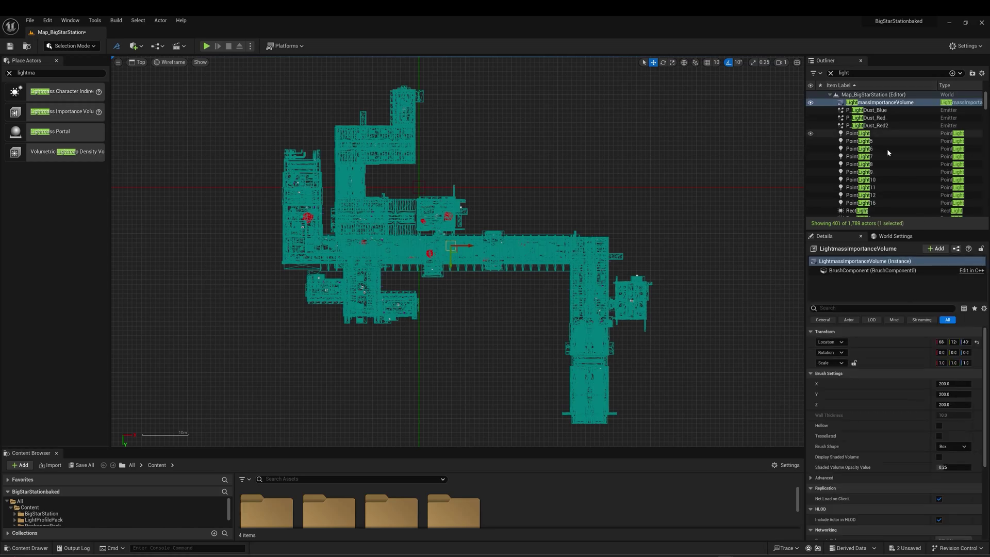
mouse_move(805, 354)
mouse_down()
mouse_move(728, 354)
mouse_move(774, 357)
mouse_up()
drag(941, 383, 987, 394)
drag(433, 267, 464, 255)
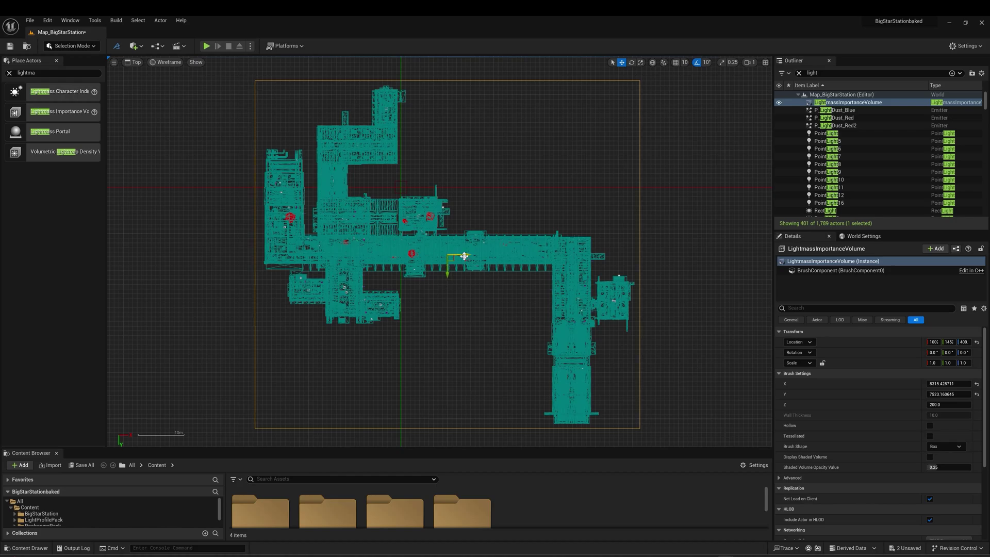
Lower the importance volume and increase its brush Z to about 985, enclosing the station's height, and check the fit in perspective.
click(133, 62)
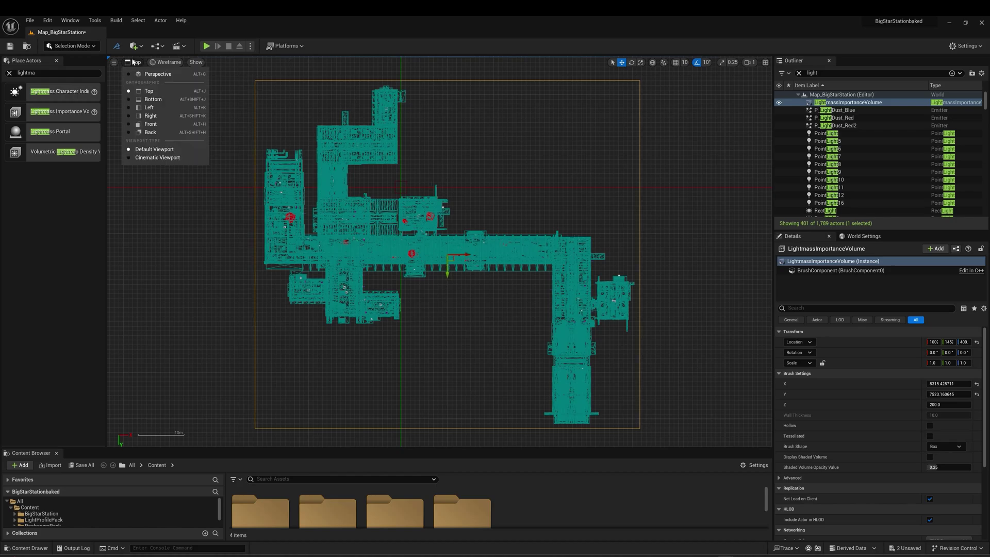
click(149, 107)
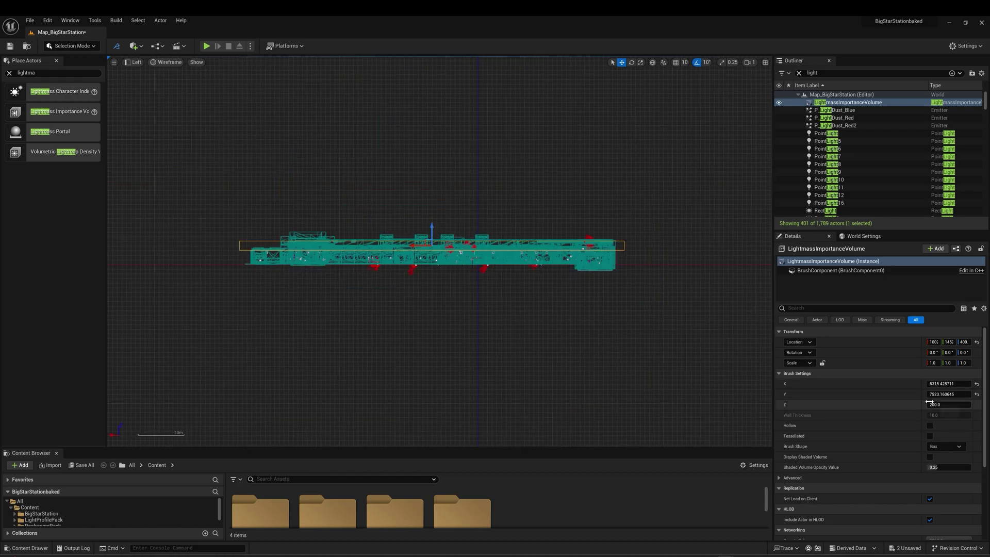
drag(948, 404, 989, 405)
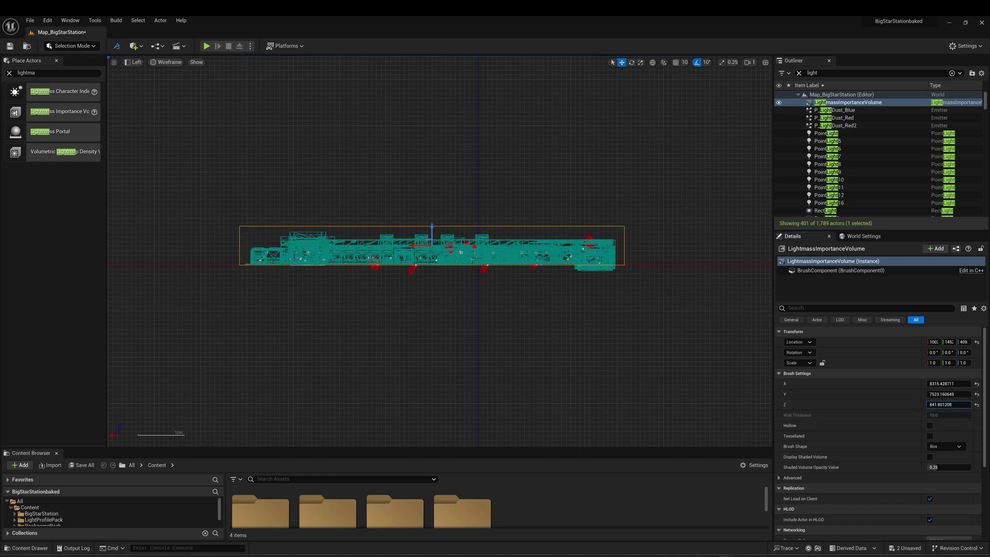
drag(432, 226, 432, 231)
mouse_move(948, 404)
mouse_down()
mouse_move(970, 404)
mouse_move(951, 404)
mouse_up()
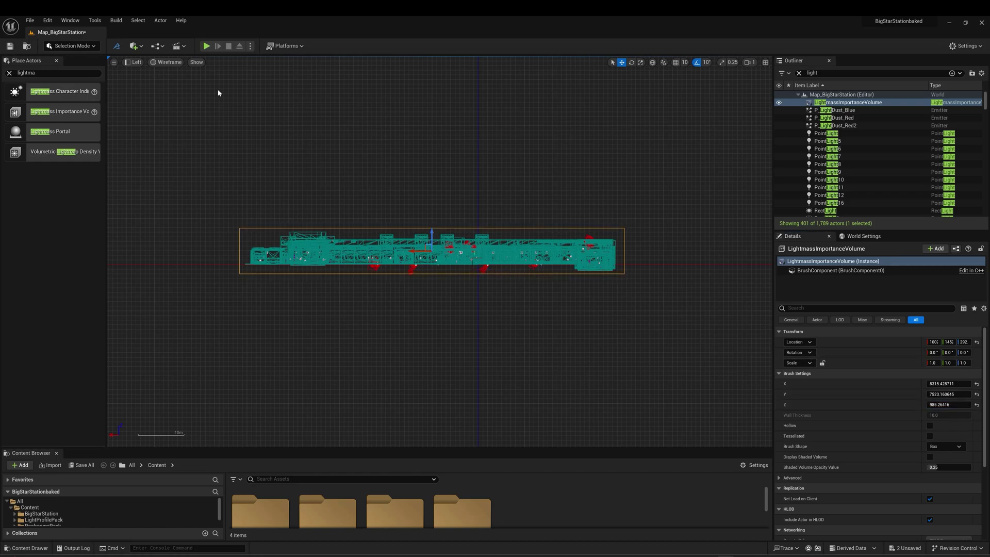
click(135, 62)
click(145, 73)
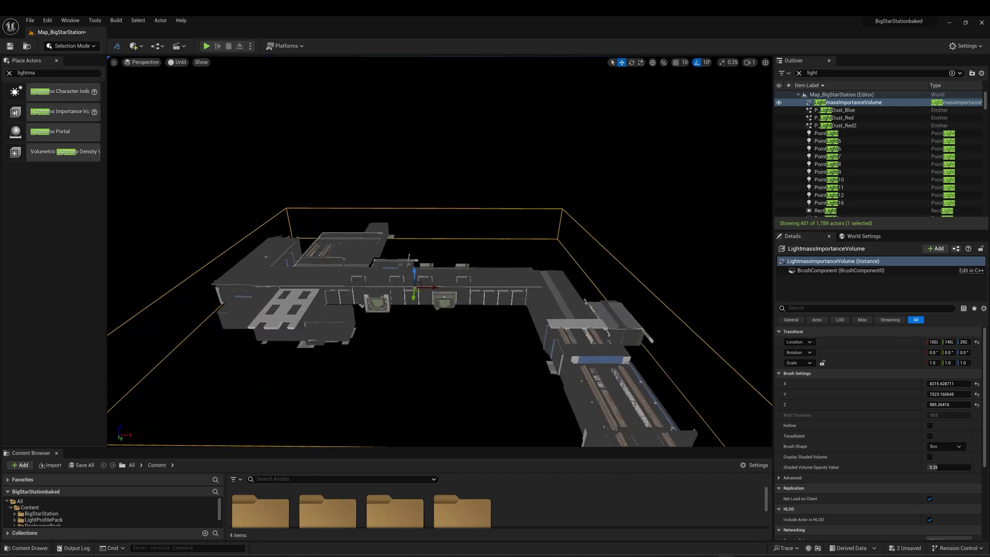
alt+drag(439, 253, 469, 252)
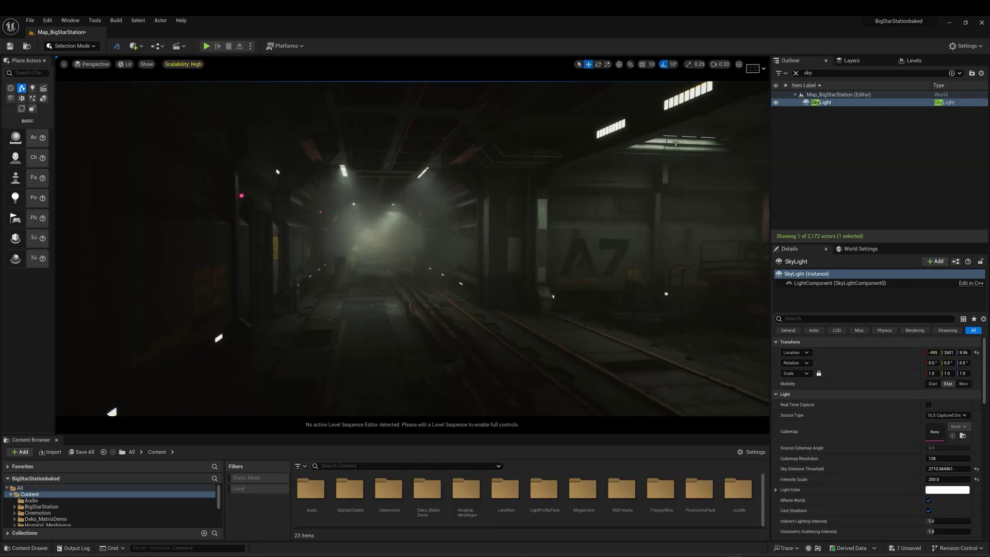
Turn the SkyLight's Affects World option off and back on to compare its effect on the scene.
key(s)
right_drag(471, 279, 471, 279)
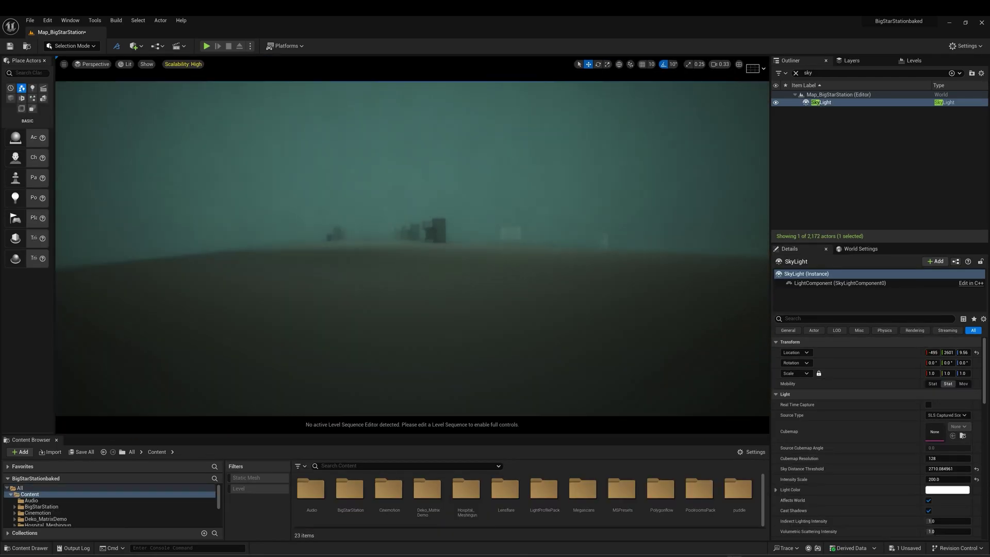
click(928, 500)
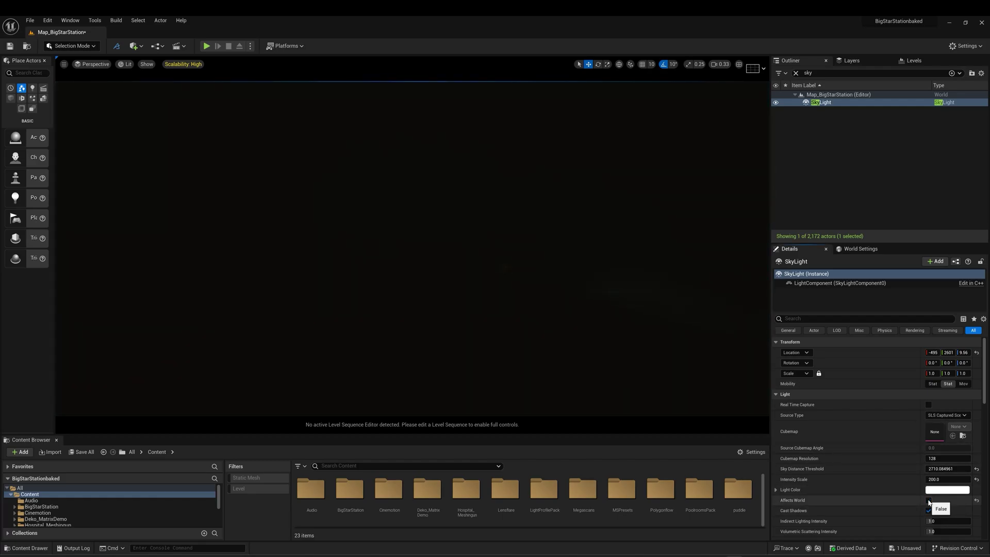
click(929, 501)
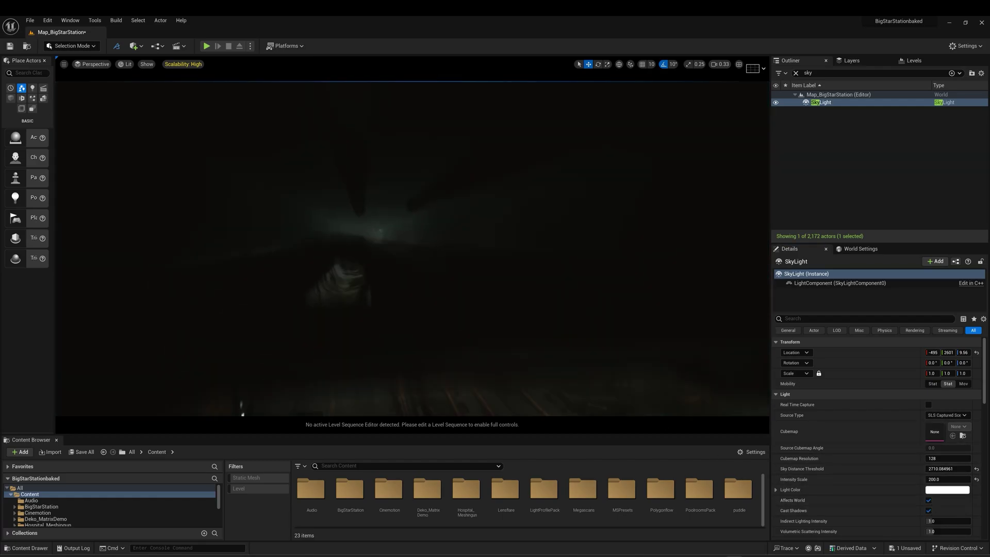
Find the PostProcessVolume and turn its Infinite Extent (Unbound) off and back on to compare the view.
click(851, 72)
text(post)
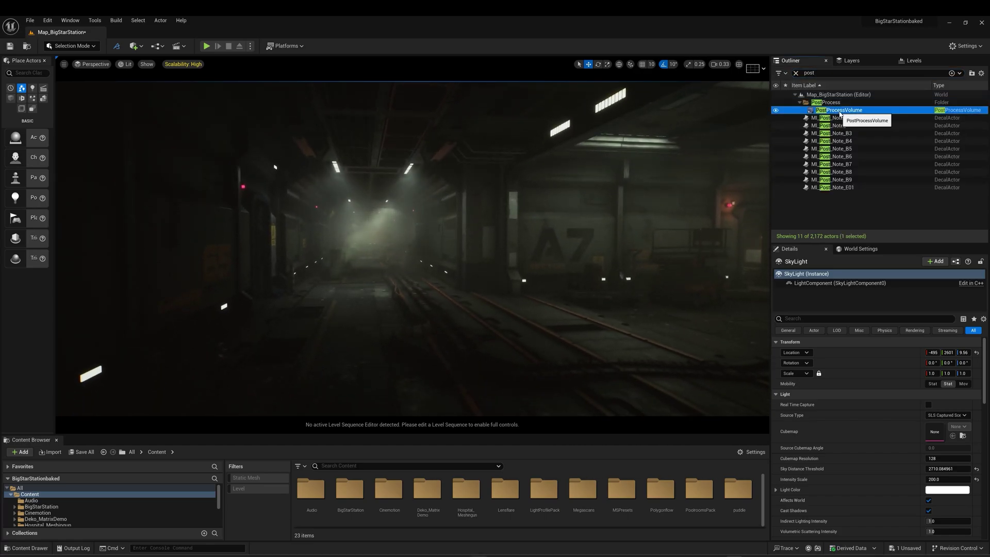
click(835, 110)
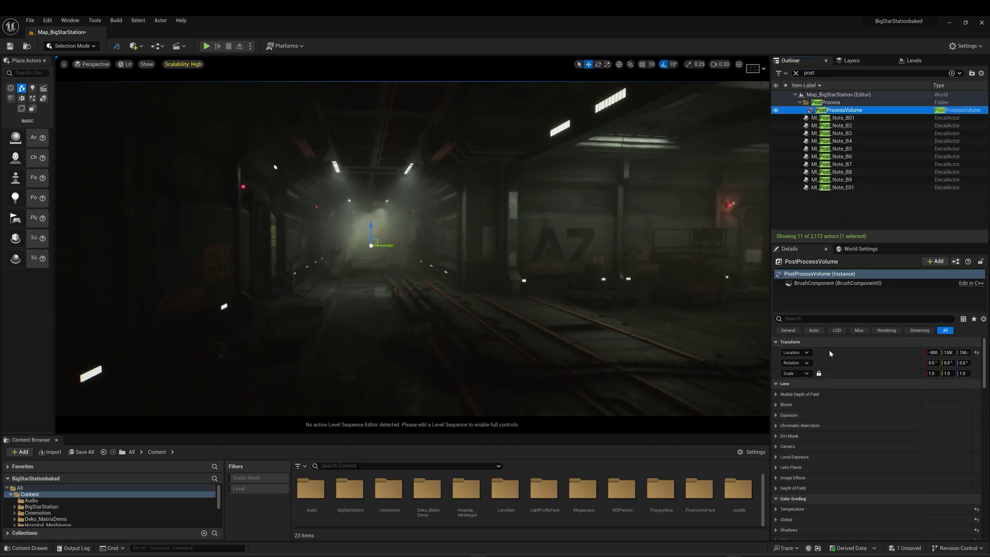
scroll(986, 372, down, 10)
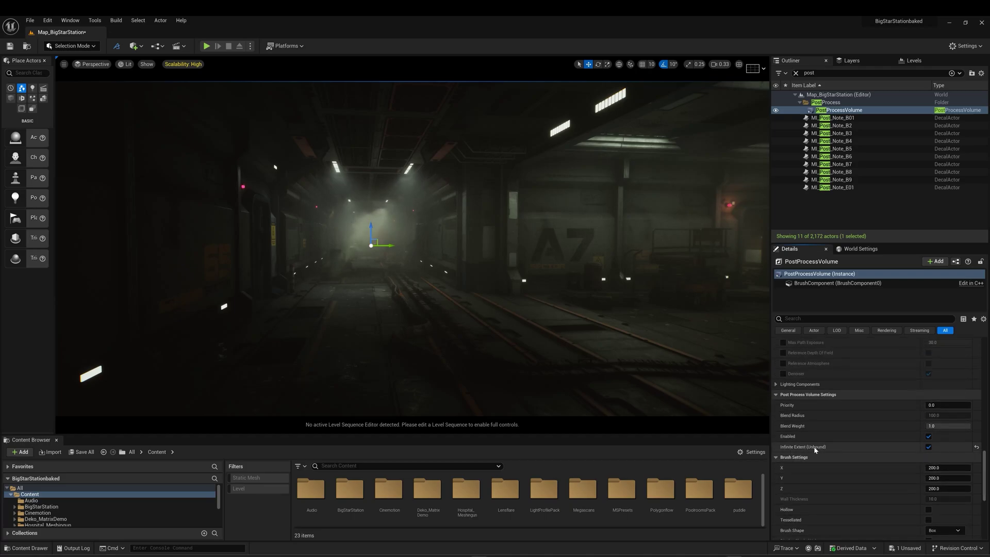
click(930, 447)
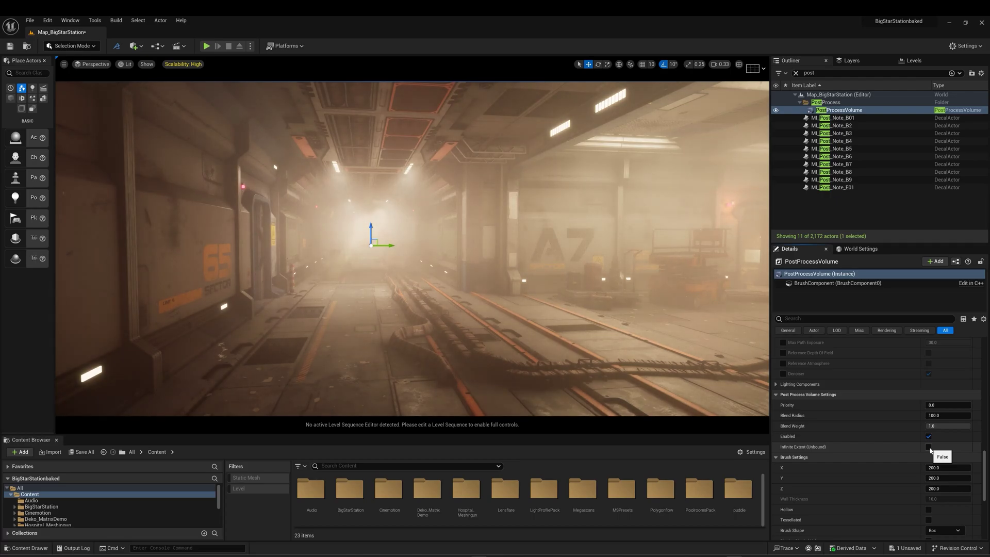
click(929, 448)
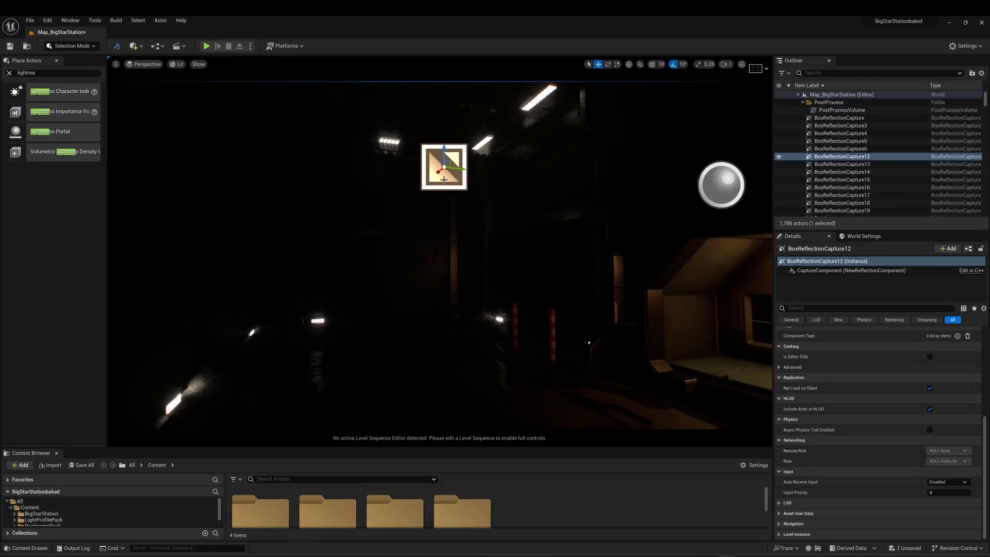
Inspect the coverage of BoxReflectionCapture12 and the nearby sphere reflection capture in the sleeping pod room.
double_click(809, 161)
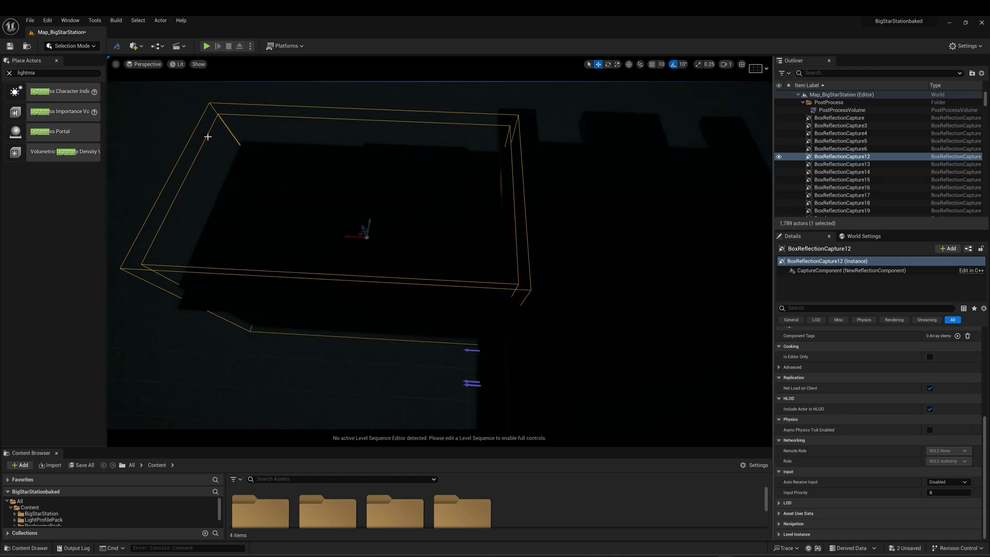
key(w)
right_drag(439, 247, 488, 175)
click(603, 208)
key(s)
right_drag(602, 208, 654, 183)
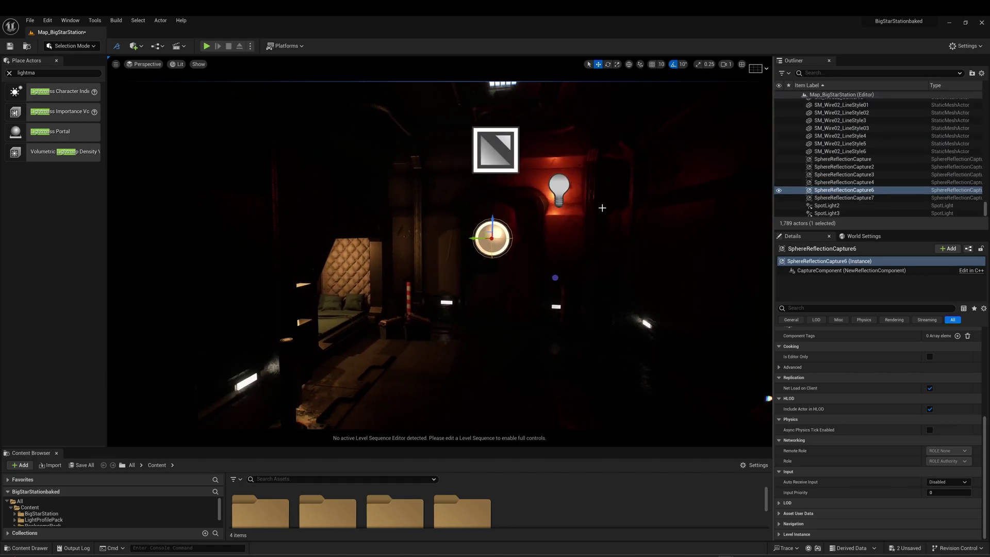
Select the point light on the sleeping pod's tube lamp and examine its mobility and light settings.
right_drag(515, 235, 433, 221)
key(w)
key(w)
right_drag(439, 255, 424, 224)
click(406, 222)
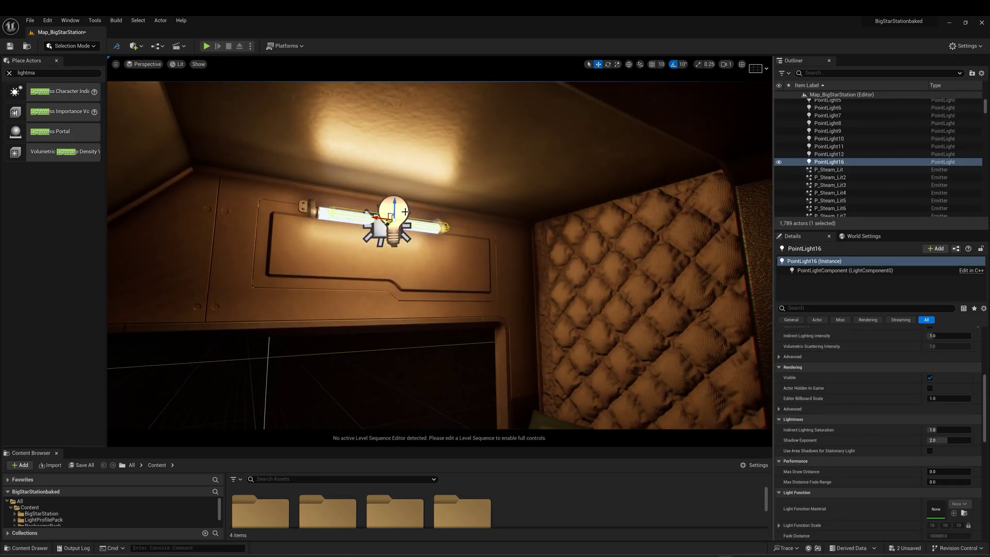
drag(984, 392, 982, 331)
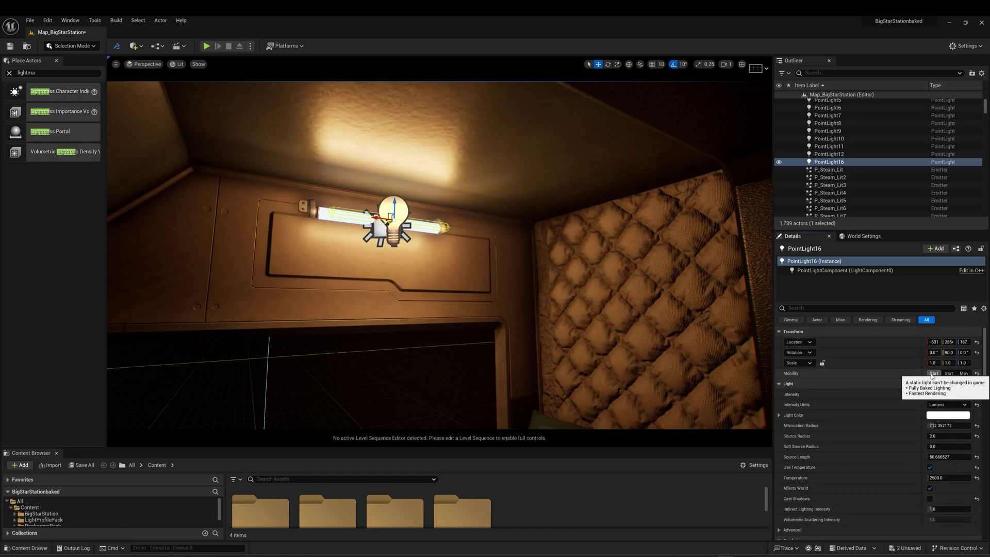
Select the rect light on the same pod lamp and review its mobility, intensity and source settings.
click(367, 213)
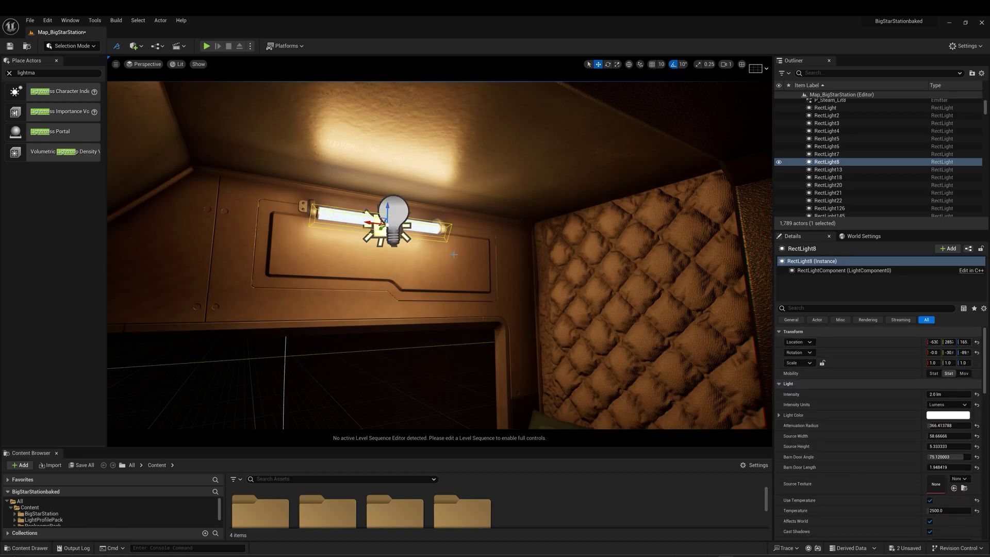
scroll(454, 255, down, 5)
right_drag(461, 259, 570, 270)
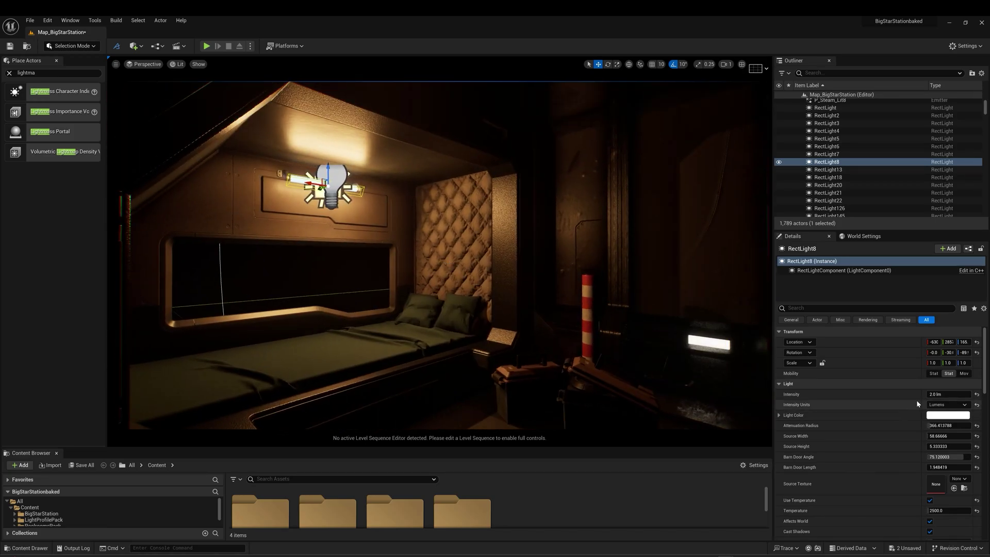
scroll(843, 463, down, 3)
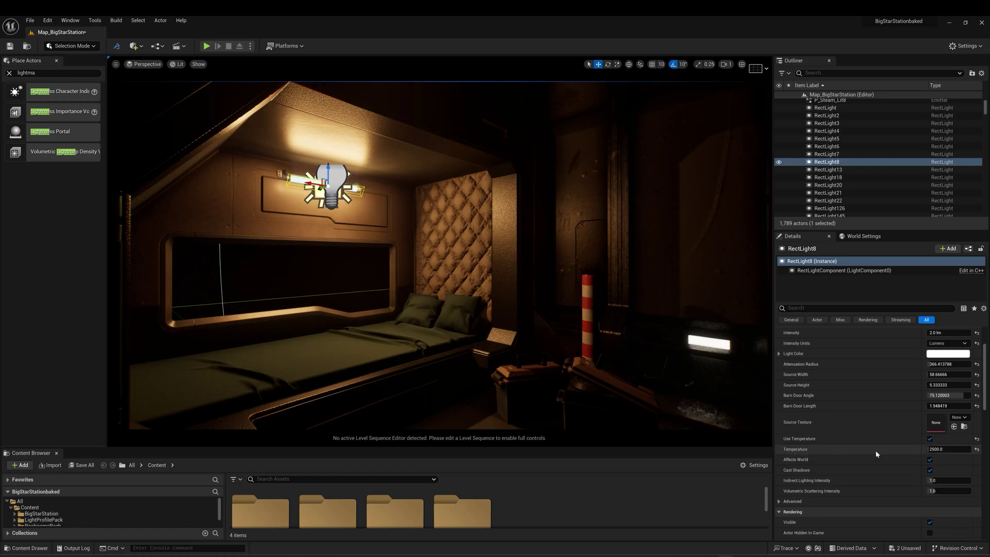
Switch the red point light above the door to Lumens and set its intensity to 3.0 lm.
right_drag(568, 268, 691, 248)
key(s)
right_drag(539, 319, 521, 202)
key(w)
right_drag(472, 227, 475, 311)
click(588, 174)
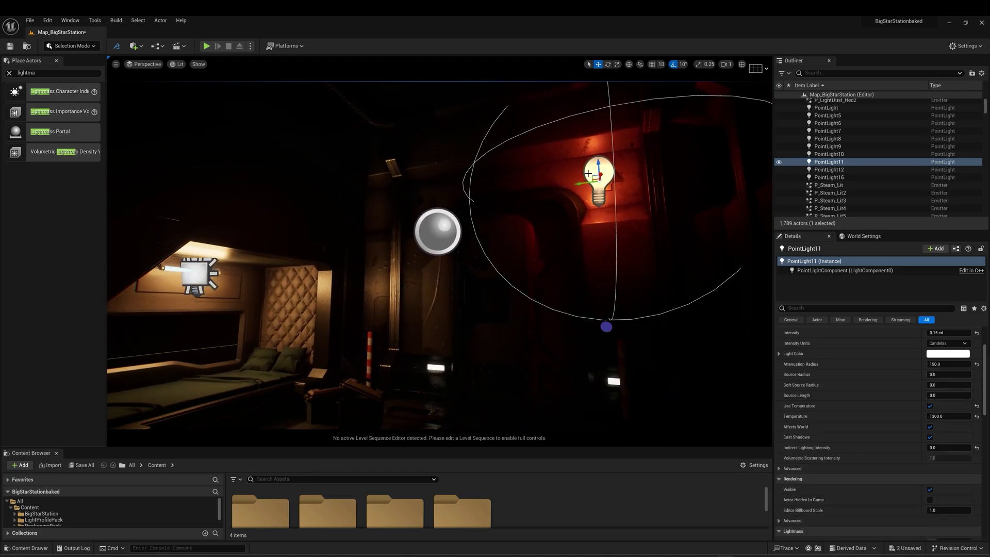
key(f)
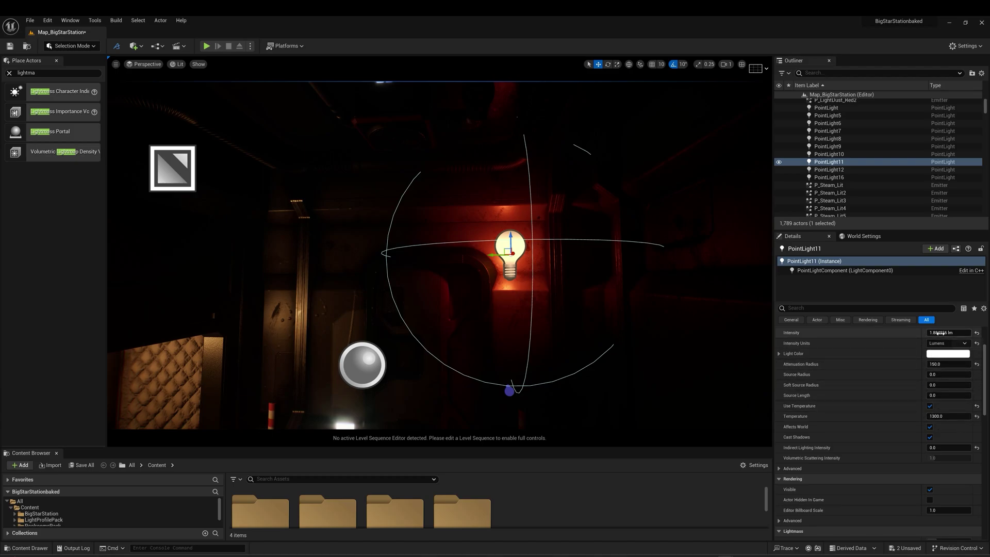
key(Return)
Hide the editor icons, check the pod and red-lit door, and build the level's lighting.
right_drag(618, 309, 492, 342)
scroll(886, 420, up, 3)
key(g)
key(s)
key(w)
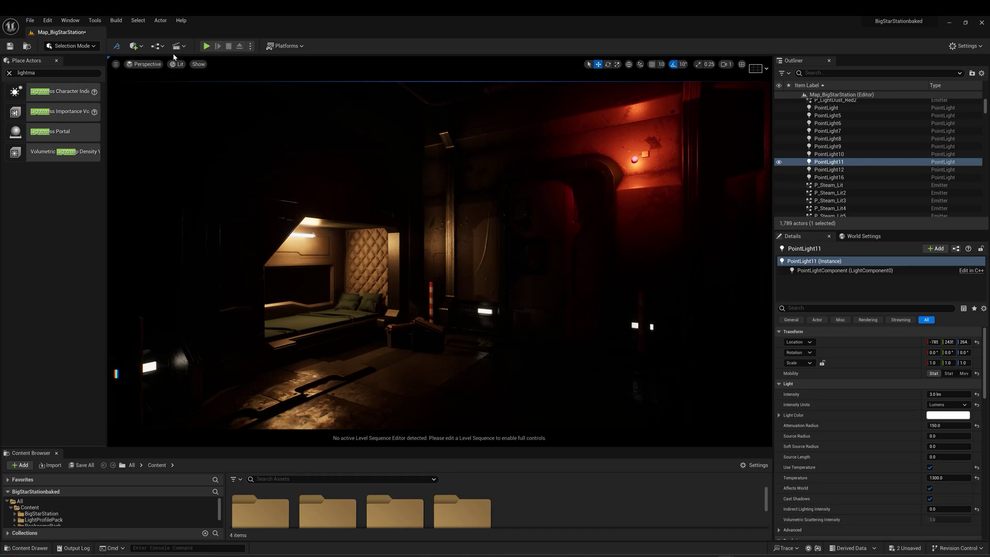
click(116, 21)
mouse_move(167, 72)
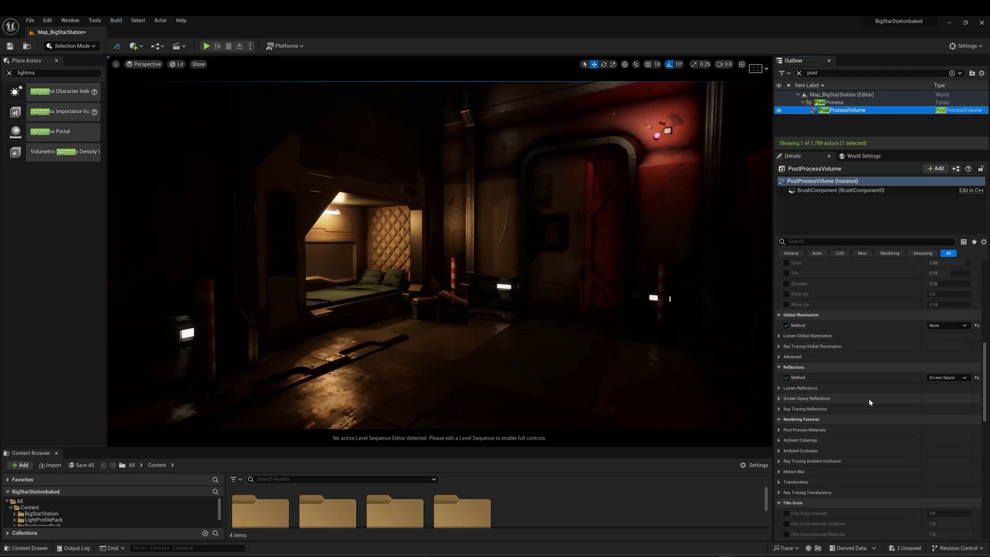
Display the pod room in the Lightmap Density view and examine the density on its surfaces.
right_drag(445, 318, 451, 319)
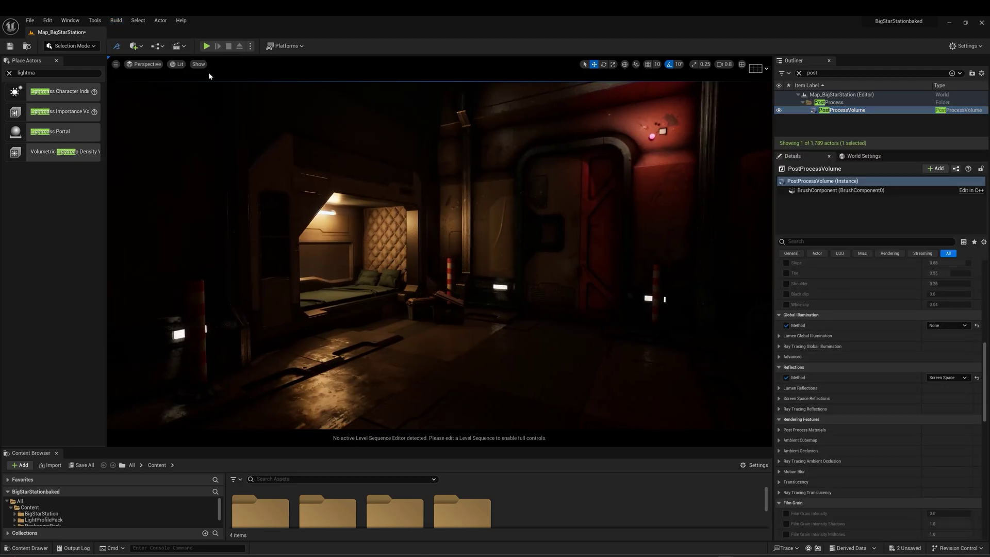
click(149, 64)
click(179, 64)
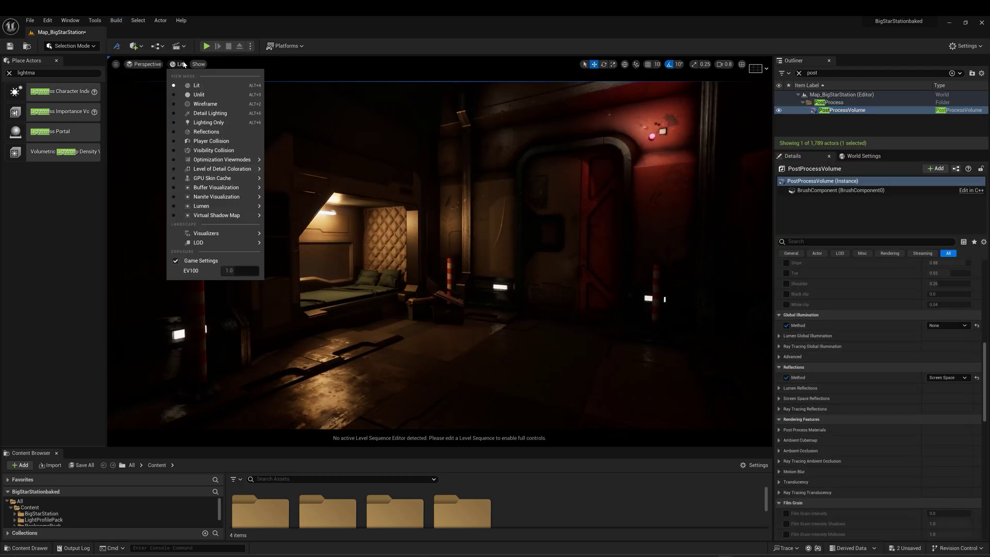
mouse_move(219, 160)
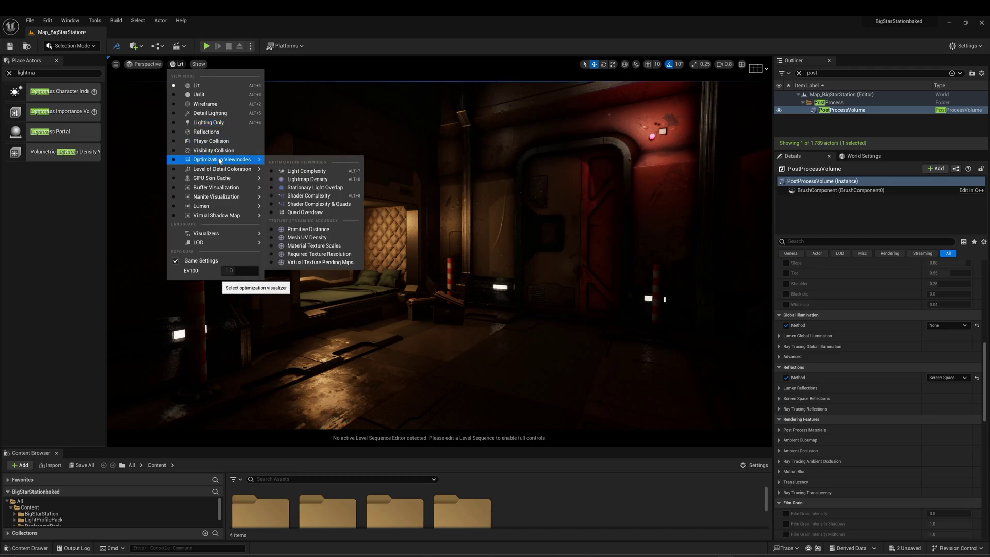
click(308, 180)
mouse_move(539, 351)
right_down()
mouse_move(335, 351)
mouse_move(567, 340)
mouse_move(603, 320)
mouse_move(539, 350)
right_up()
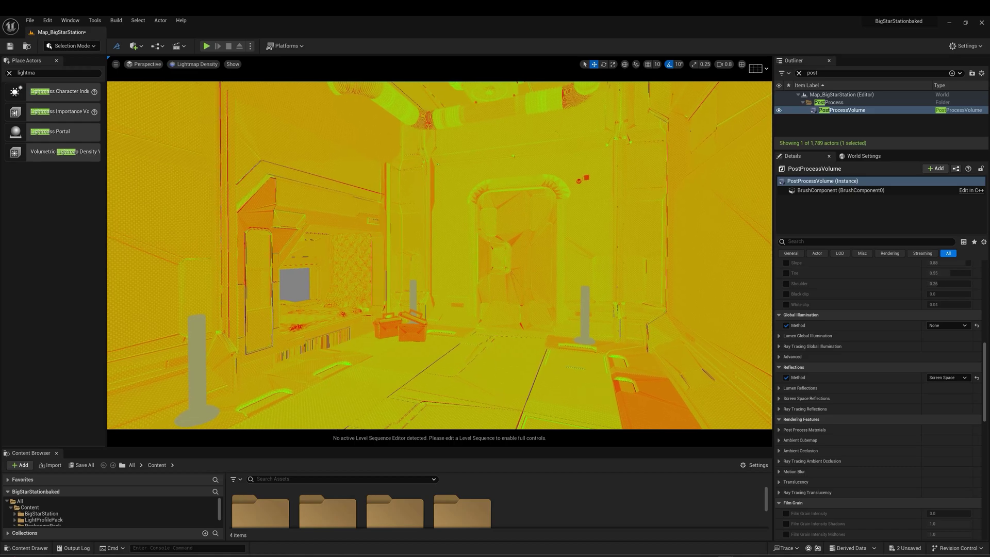
Inspect the pod room in the Light Complexity view and return to the Lit view.
click(184, 65)
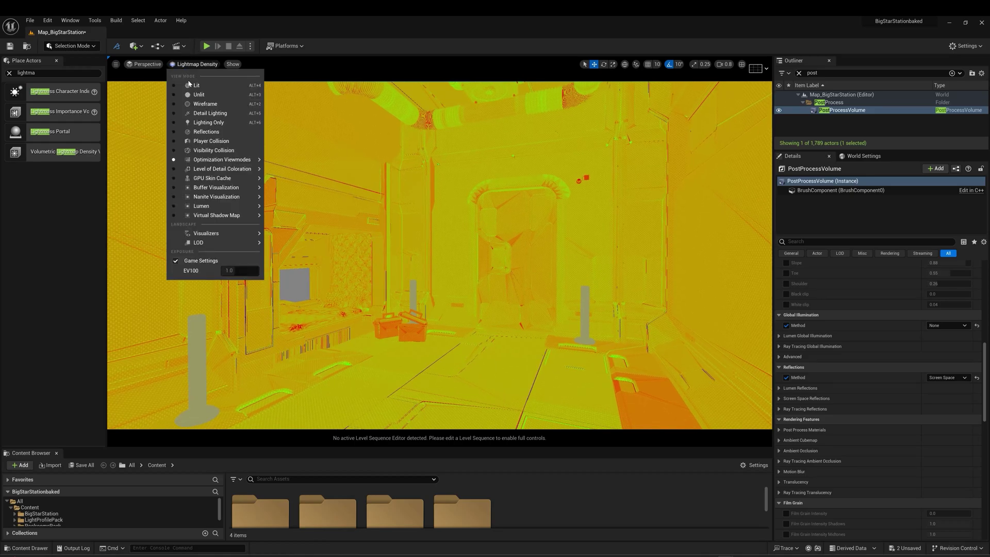
mouse_move(244, 159)
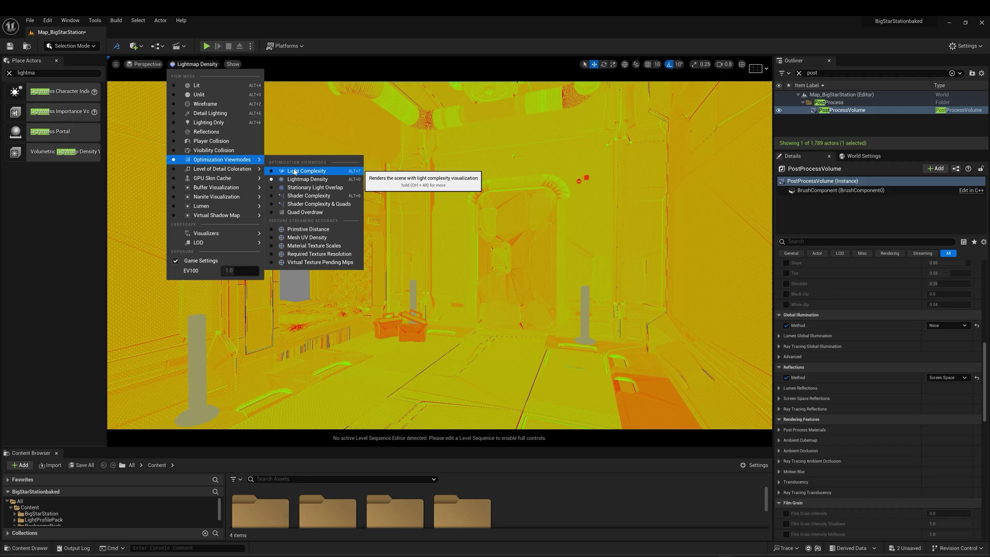
click(295, 172)
mouse_move(474, 306)
right_down()
mouse_move(422, 336)
mouse_move(413, 402)
mouse_move(247, 387)
mouse_move(475, 304)
right_up()
key(w)
click(186, 64)
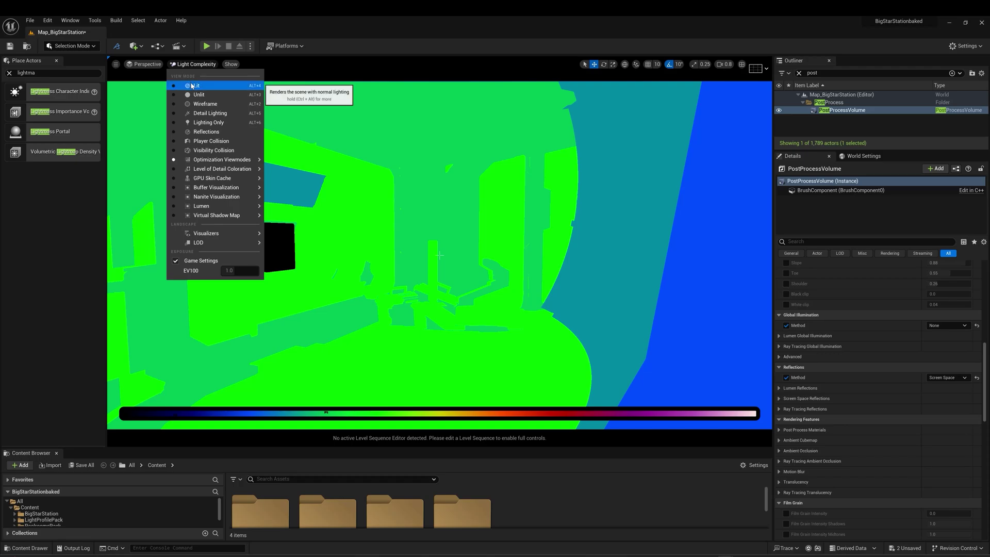
click(192, 86)
right_drag(438, 258, 438, 258)
Show the Ambient Occlusion buffer and adjust the post process volume's ambient occlusion intensity and radius.
click(178, 64)
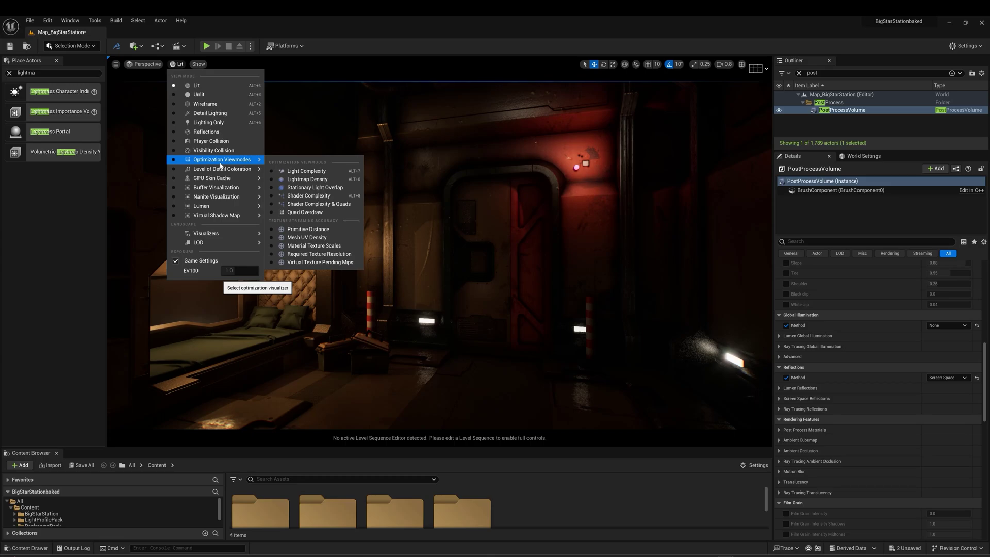
mouse_move(225, 191)
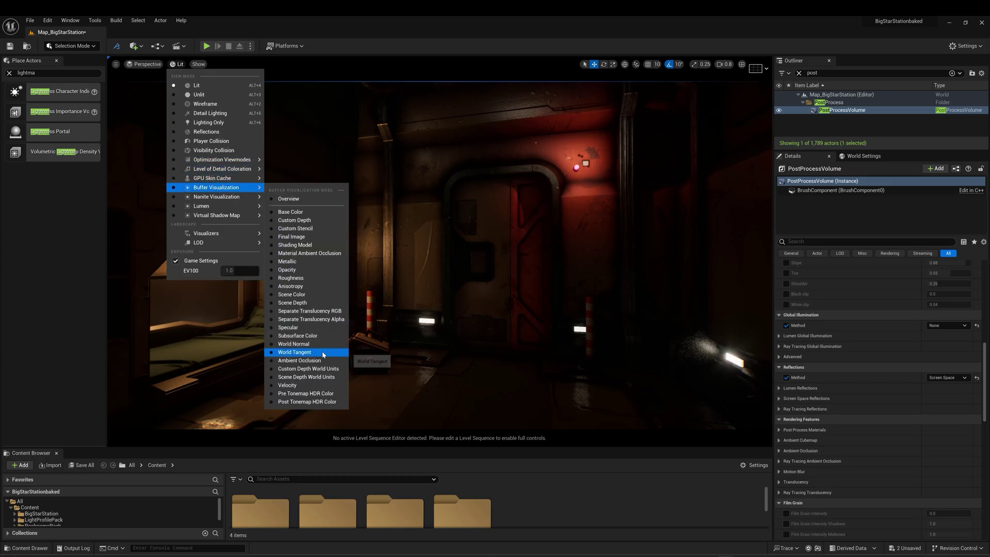
click(306, 362)
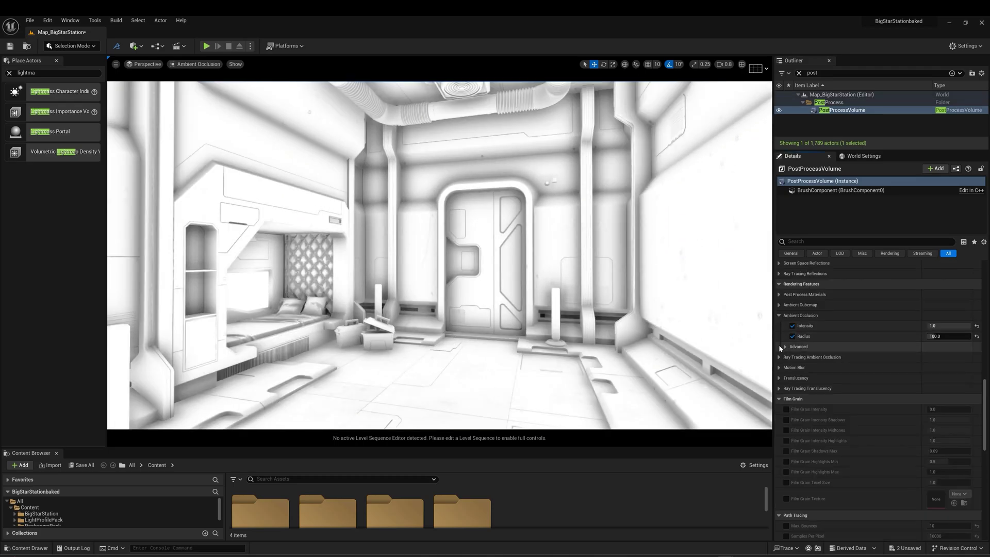
click(785, 346)
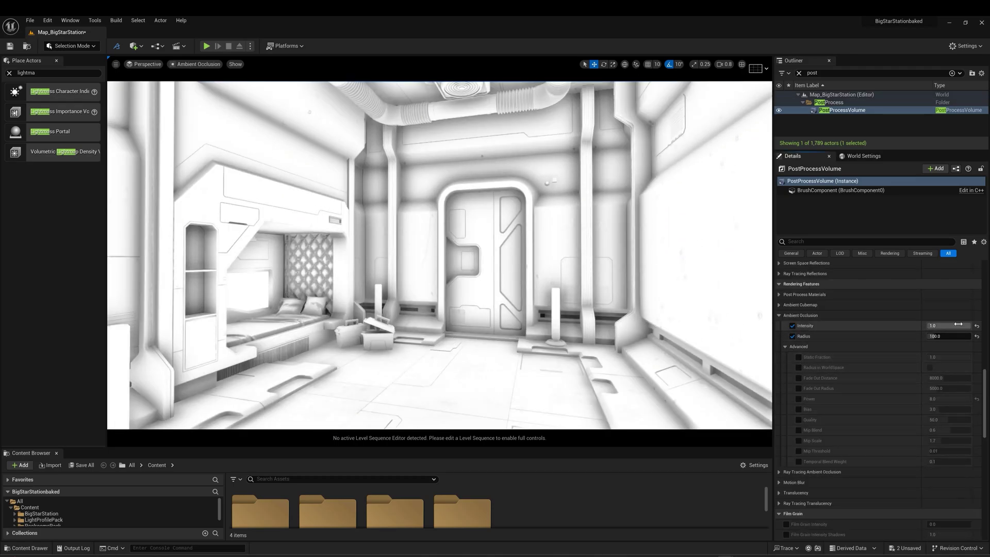
mouse_move(937, 337)
mouse_down()
mouse_move(900, 337)
mouse_move(940, 337)
mouse_move(949, 326)
mouse_up()
drag(932, 336, 932, 336)
Enable the ambient occlusion Static Fraction and Quality overrides and raise Quality.
click(798, 357)
click(799, 420)
drag(945, 419, 970, 419)
scroll(822, 340, down, 1)
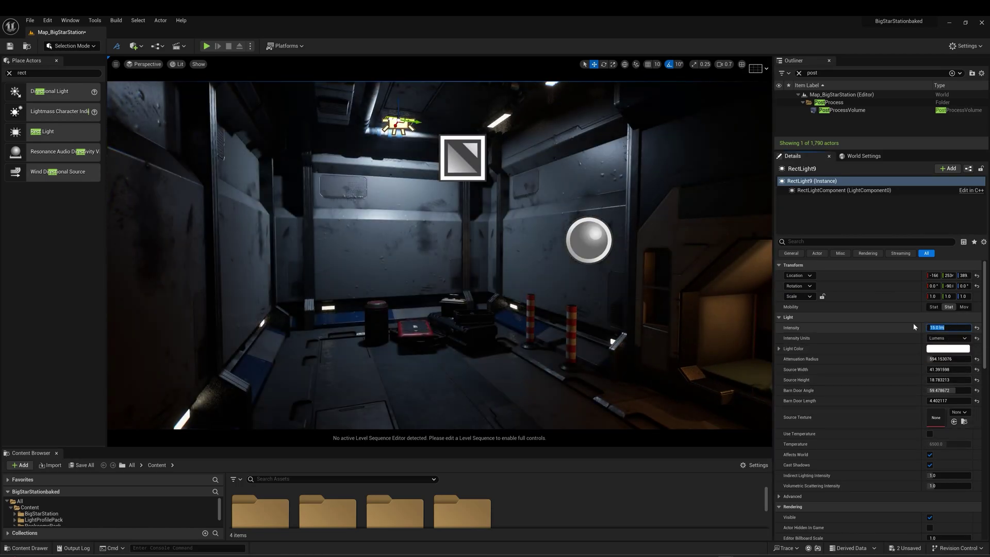
Enable Use Temperature on the ceiling rect light, with a temperature of 7500 and an intensity of 8.0 lm.
scroll(813, 433, down, 3)
scroll(948, 361, up, 3)
click(930, 434)
drag(946, 444, 967, 444)
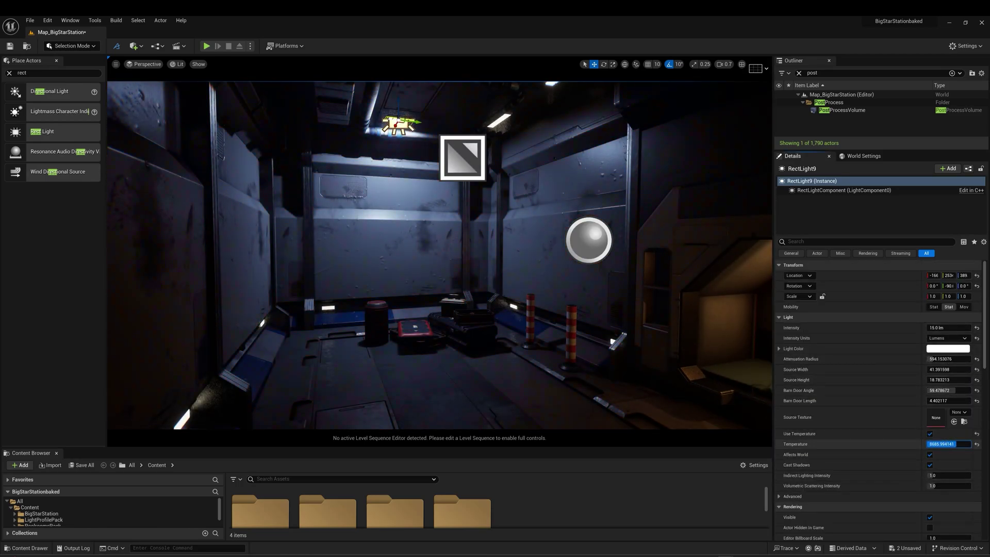
key(g)
right_drag(451, 278, 650, 258)
key(g)
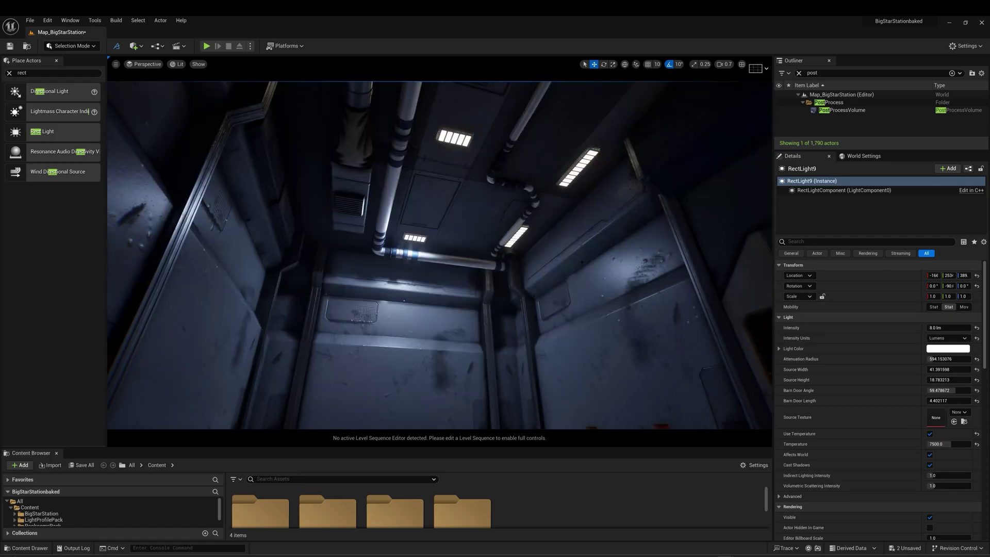
Tint the ceiling rect light pale green and rebuild the level's lighting.
right_drag(478, 376, 433, 381)
key(alt+Tab)
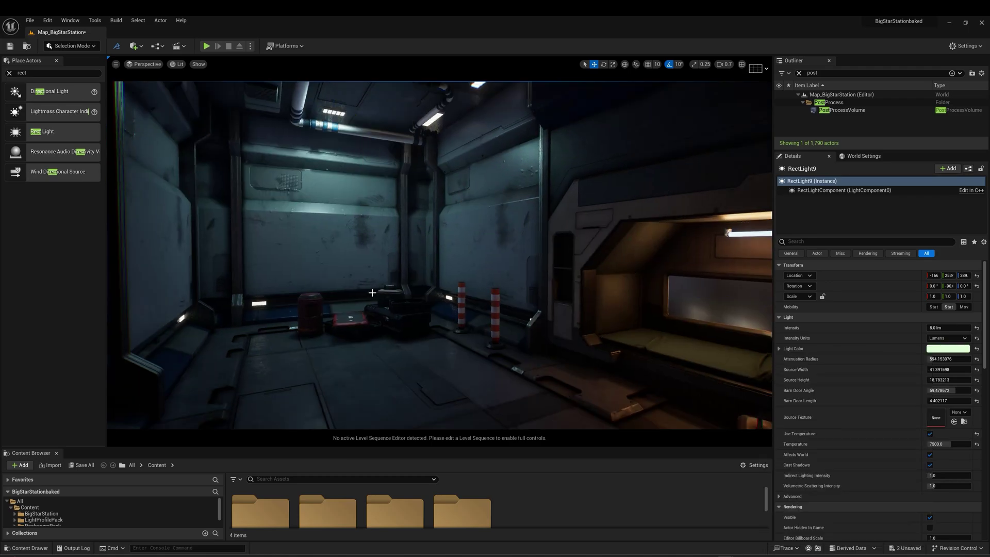
click(116, 20)
click(139, 61)
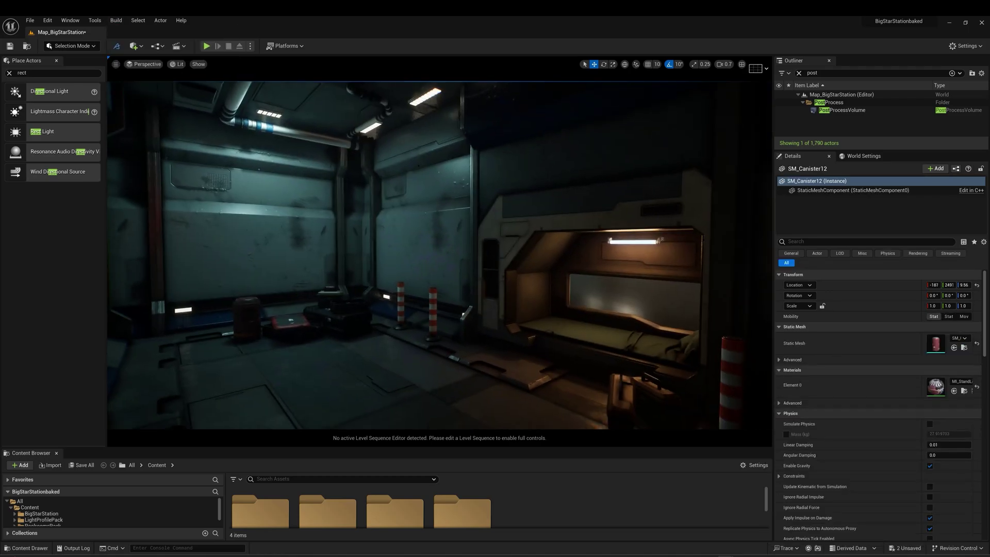
Delete the four surplus ceiling light fixtures, keeping only the one next to the pipes at the far wall.
right_drag(439, 255, 438, 170)
mouse_move(517, 346)
right_down()
mouse_move(517, 320)
mouse_move(556, 443)
mouse_move(518, 346)
right_up()
right_drag(401, 223, 717, 292)
right_drag(392, 239, 397, 295)
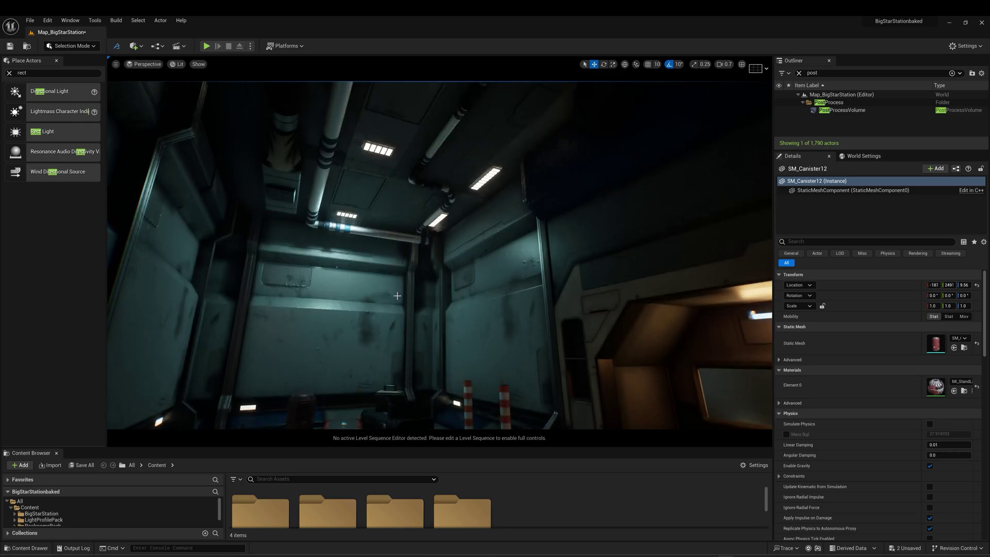
click(377, 149)
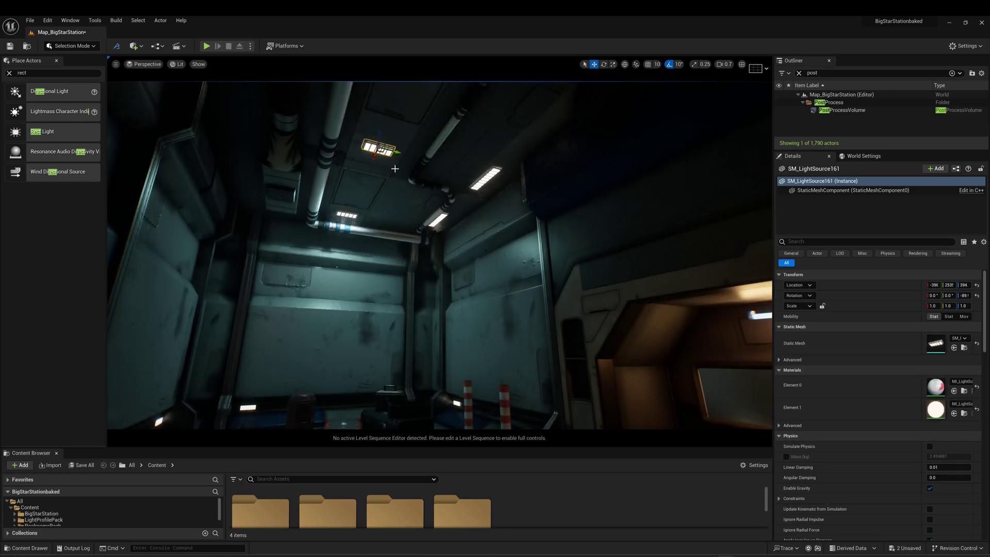
key(Delete)
click(487, 172)
key(Delete)
click(438, 220)
key(Delete)
right_drag(437, 220, 618, 99)
right_drag(367, 155, 422, 254)
click(355, 158)
key(Delete)
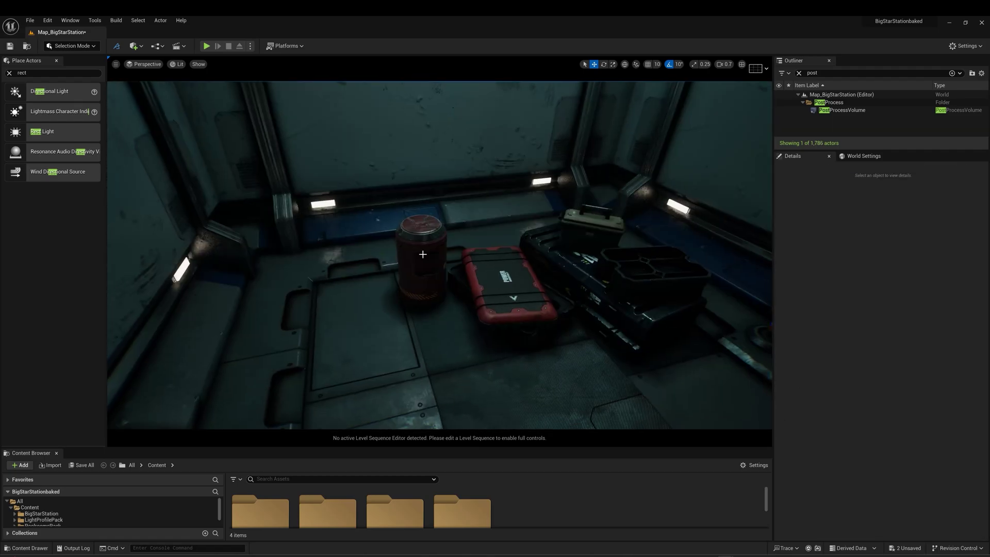
Select the remaining ceiling light fixture, locate its glow material in the Materials folder and open MI_LightSource01.
click(597, 312)
key(ctrl+z)
right_drag(598, 312, 598, 263)
click(399, 150)
click(963, 416)
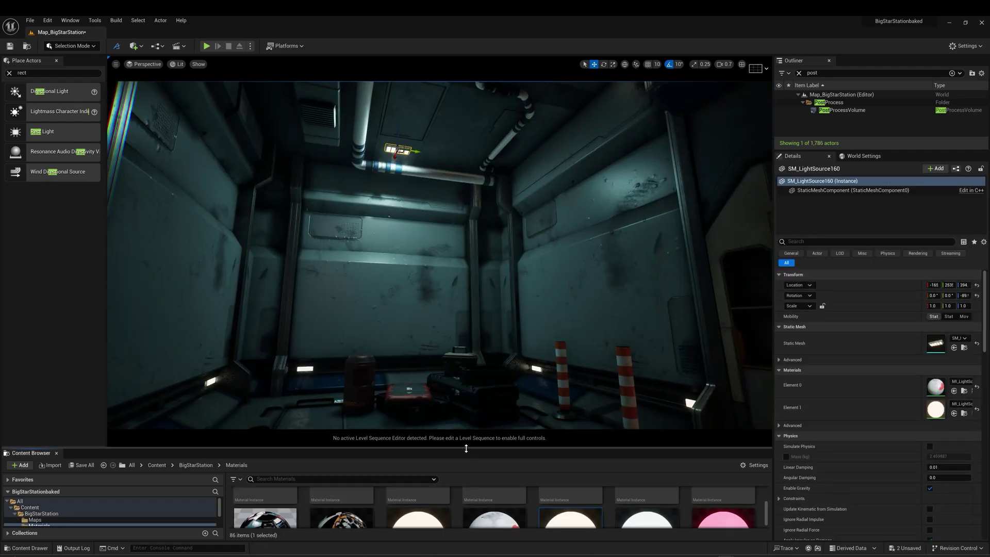
drag(466, 447, 466, 394)
double_click(570, 505)
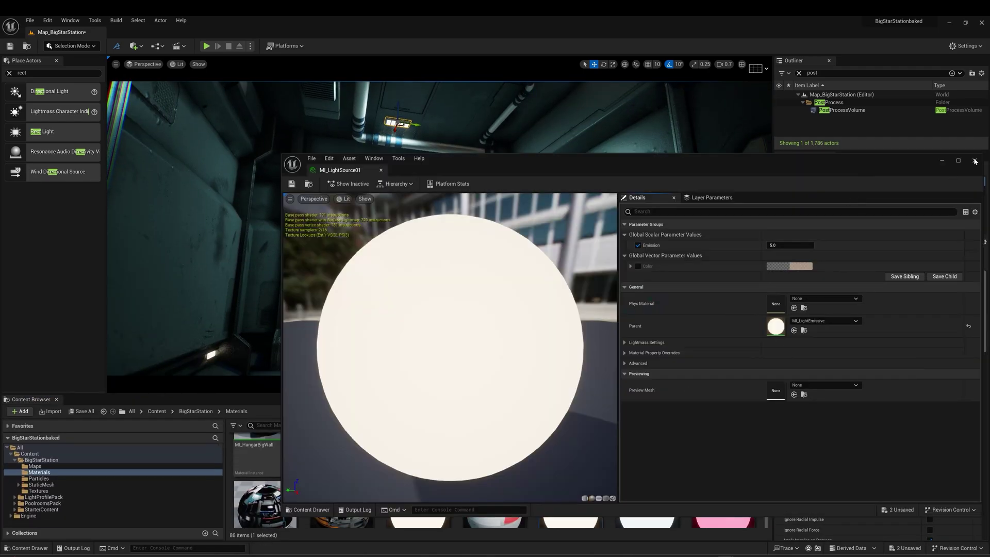
Close the material, duplicate MI_LightSource01 and open the copy for editing.
click(974, 161)
key(ctrl+d)
scroll(727, 477, down, 1)
double_click(727, 477)
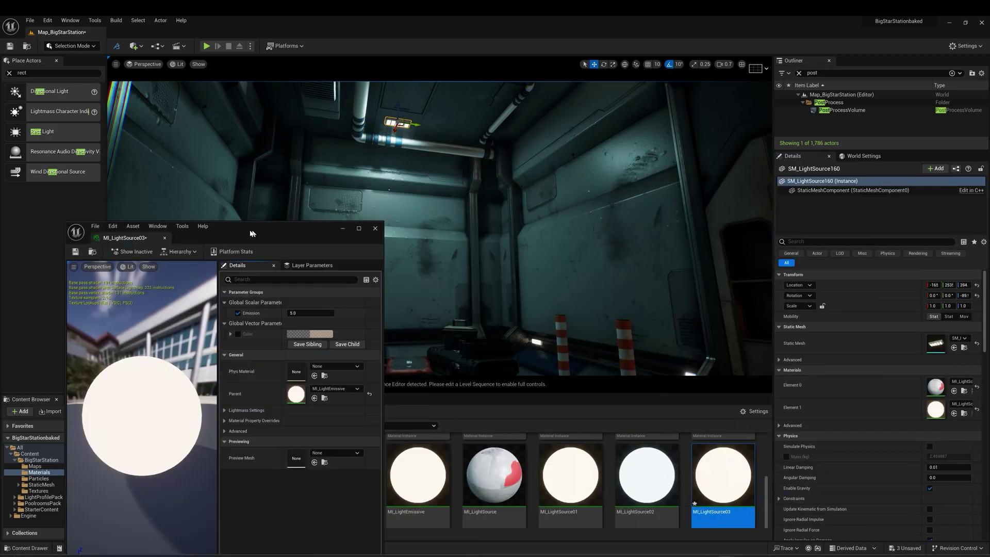
Enable the Color parameter of the duplicated light material and set it to teal green for the ceiling fixture.
drag(252, 232, 160, 250)
click(146, 353)
click(207, 353)
click(265, 420)
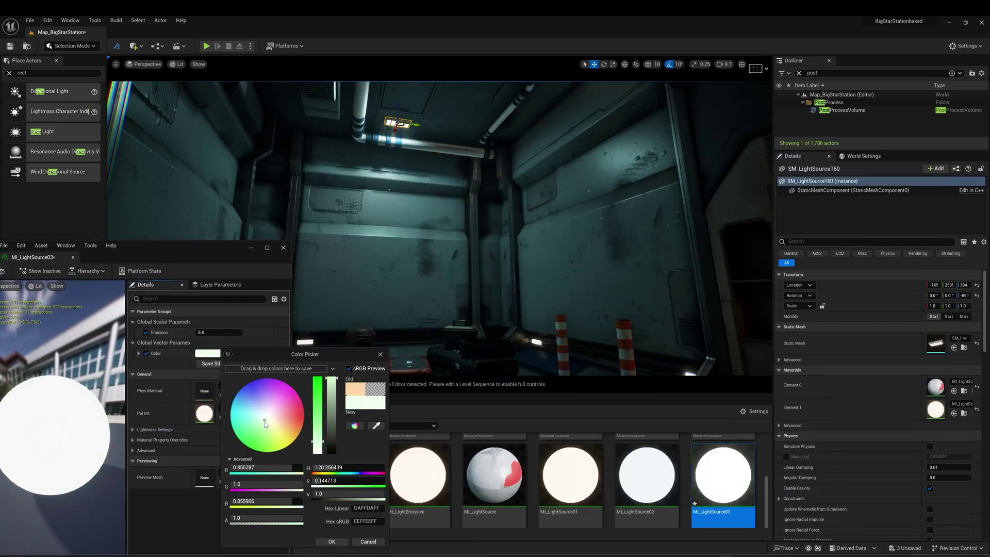
drag(265, 421, 243, 429)
click(318, 403)
click(332, 540)
click(145, 353)
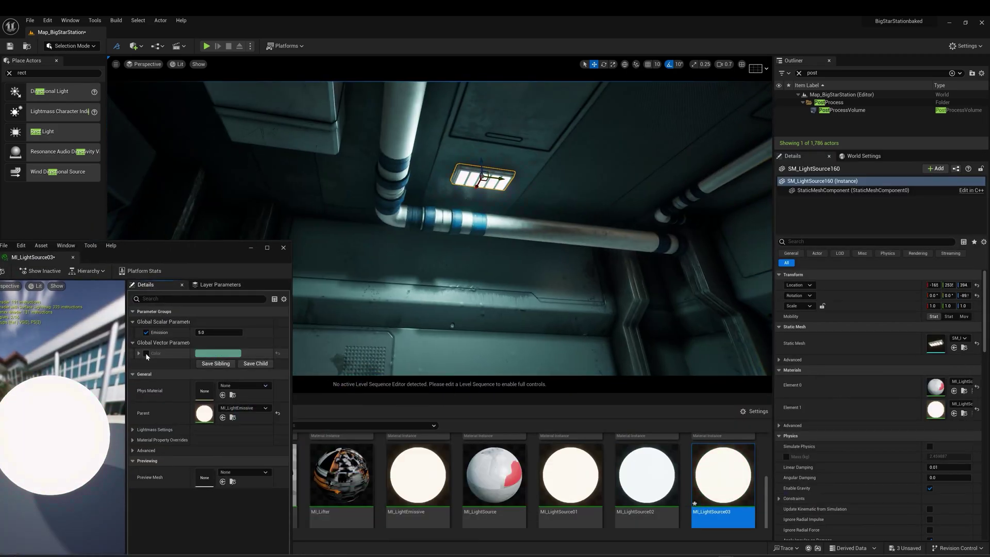
click(146, 353)
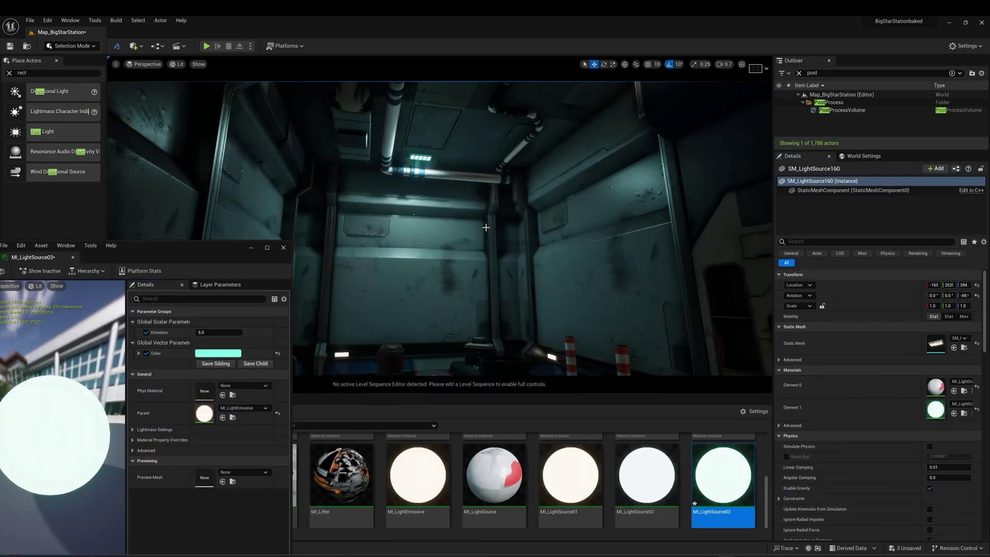
Go through the exponential height fog's settings and set the ceiling rect light's Volumetric Scattering Intensity to 6.0.
right_drag(486, 228, 490, 257)
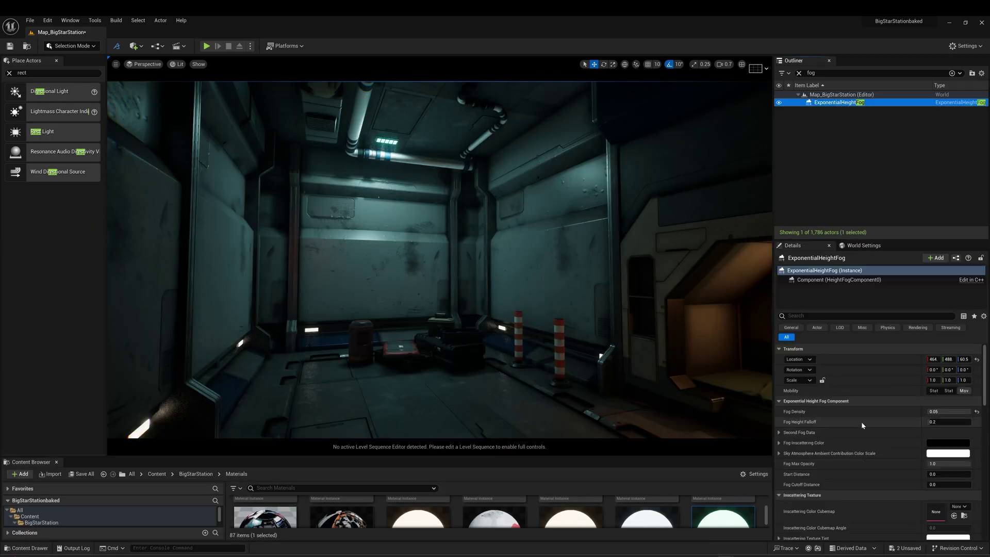
scroll(914, 446, down, 5)
scroll(914, 447, up, 1)
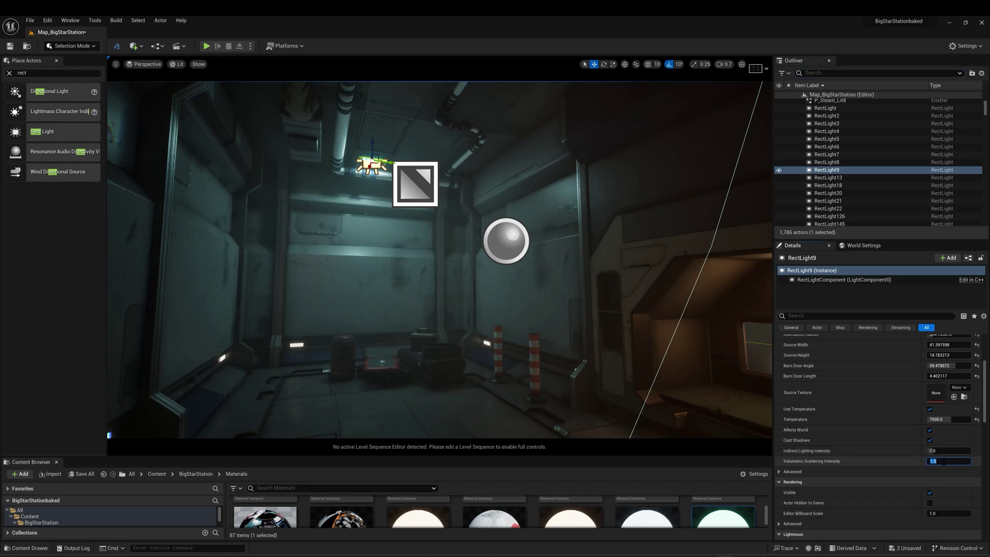
key(Return)
middle_drag(396, 295, 361, 309)
key(g)
right_drag(396, 295, 448, 340)
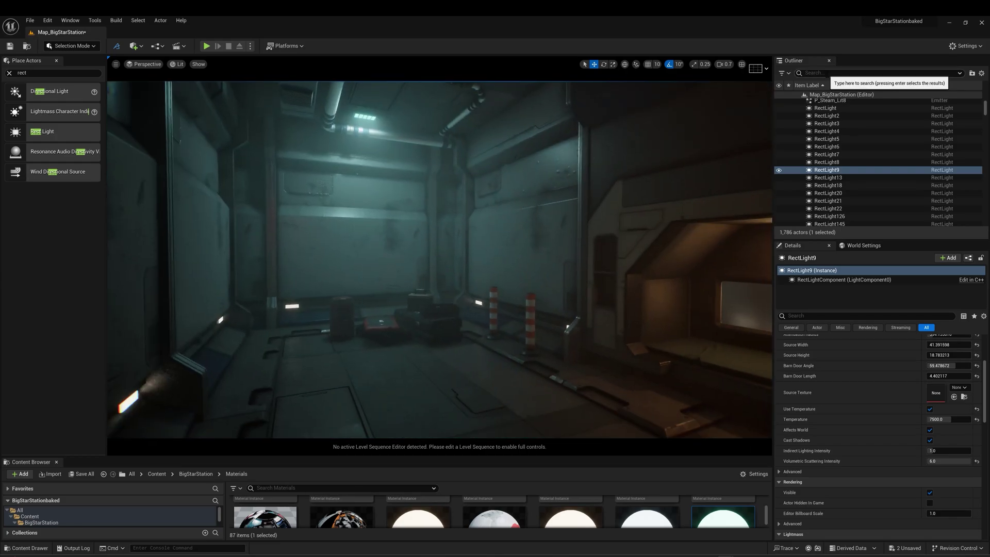
Filter the Outliner for "fog" and bring up the exponential height fog's settings.
click(825, 73)
text(fog)
key(Return)
drag(953, 398, 953, 428)
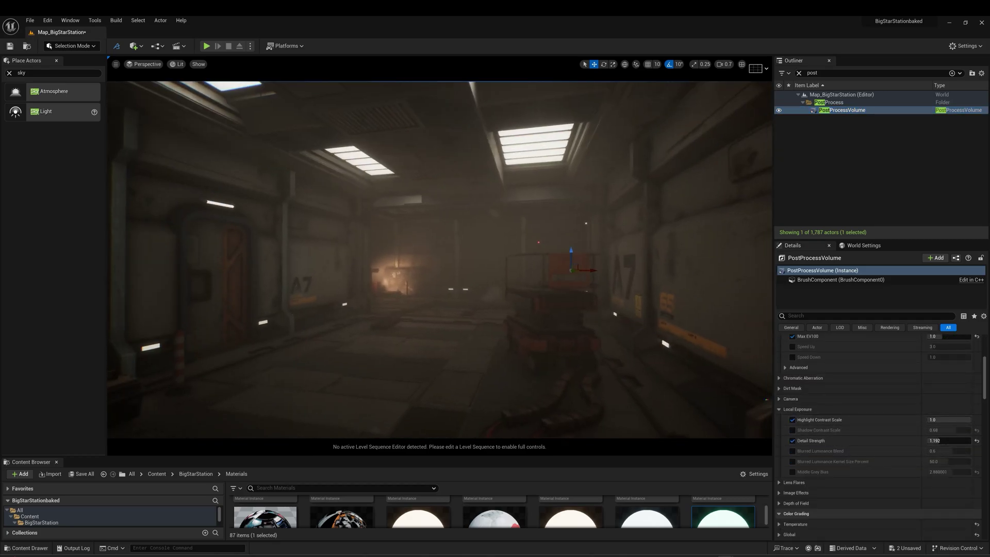
Enable the post process volume's Vignette Intensity and global color grading Contrast overrides.
right_drag(439, 260, 444, 273)
scroll(829, 398, down, 3)
click(785, 411)
click(792, 431)
scroll(808, 469, down, 6)
scroll(807, 439, up, 2)
click(793, 444)
click(791, 486)
scroll(799, 482, down, 2)
scroll(802, 461, up, 1)
scroll(802, 462, up, 10)
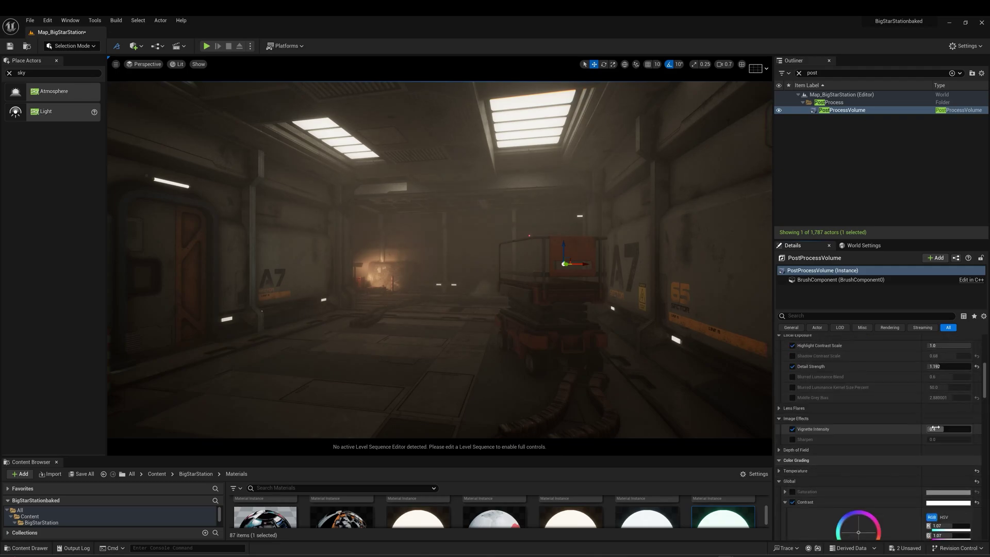
click(938, 396)
Enable the post process volume's film Slope override and check the look of the level's dark areas.
mouse_move(440, 260)
right_down()
mouse_move(285, 259)
mouse_move(439, 260)
right_up()
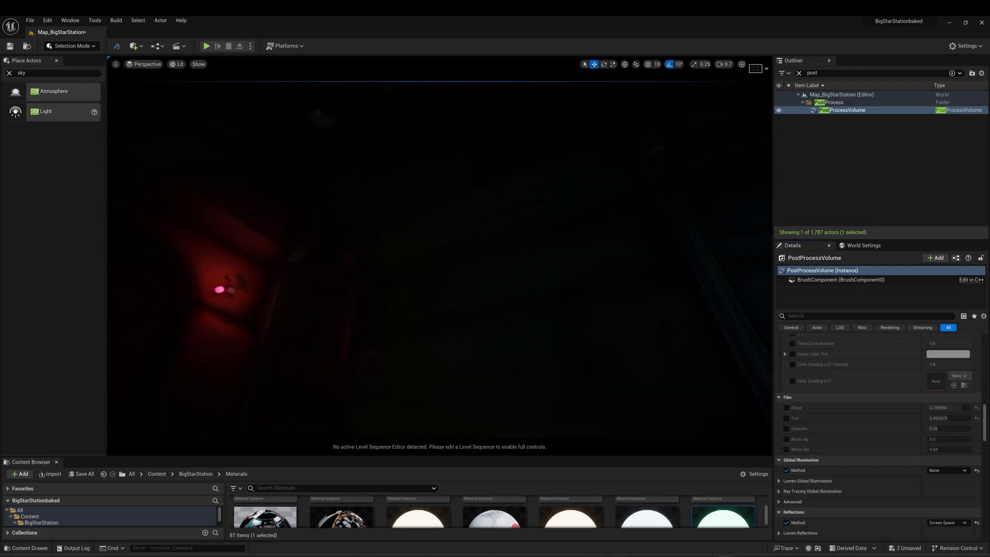
right_drag(440, 259, 401, 248)
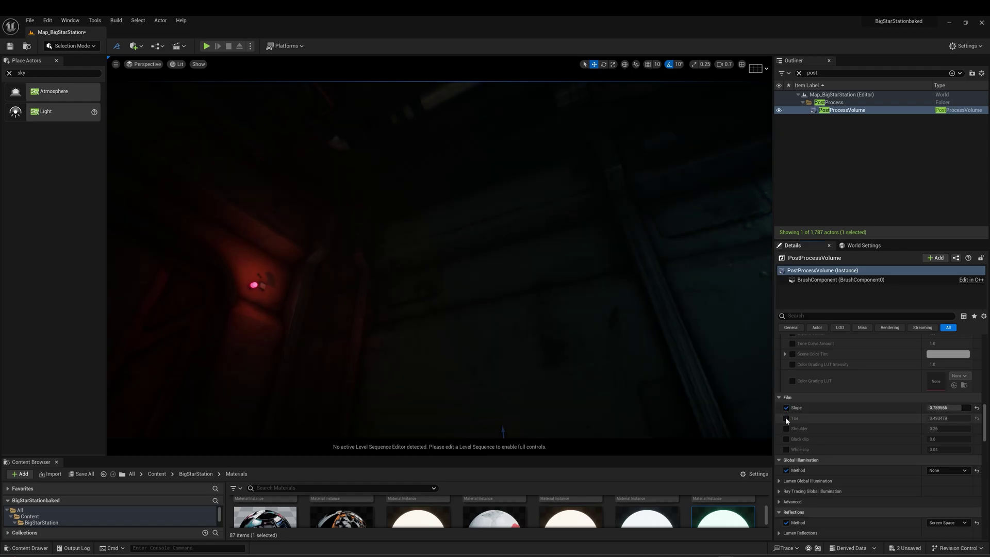
right_drag(579, 359, 732, 371)
right_drag(439, 260, 752, 245)
mouse_move(577, 354)
right_down()
mouse_move(582, 338)
mouse_move(583, 356)
right_up()
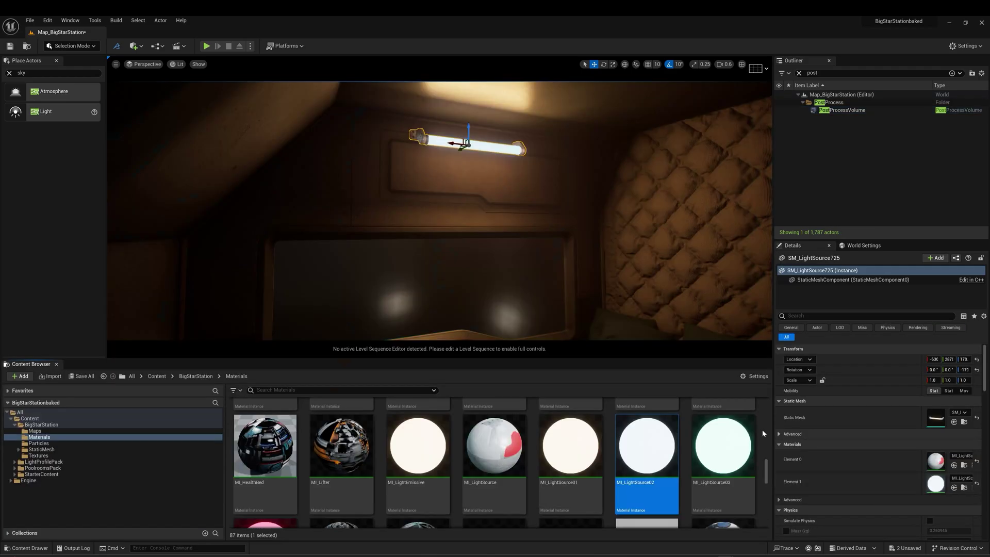
Duplicate the bunk lamp's glow material, MI_LightSource02, and select the copy.
right_click(648, 461)
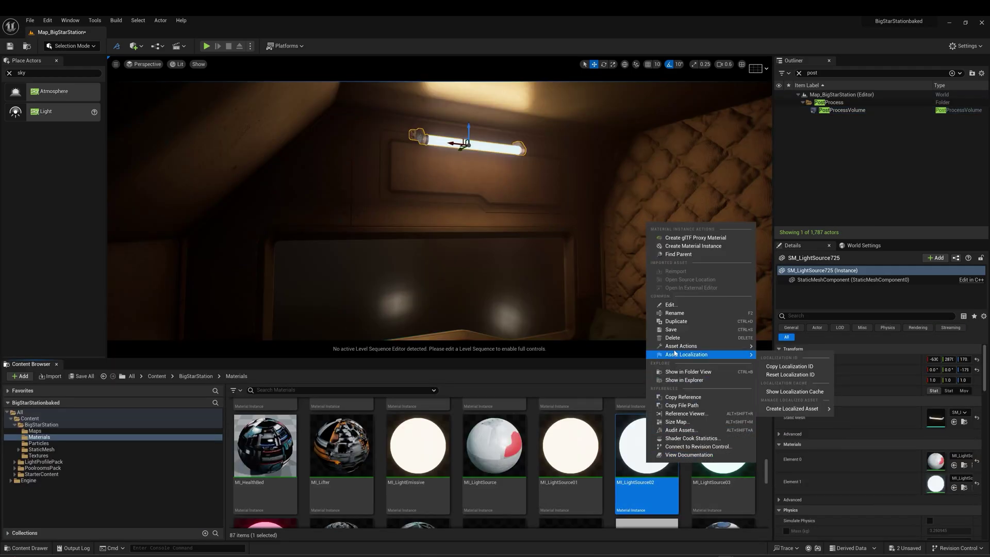
click(676, 323)
scroll(296, 485, down, 2)
click(263, 479)
scroll(263, 484, down, 3)
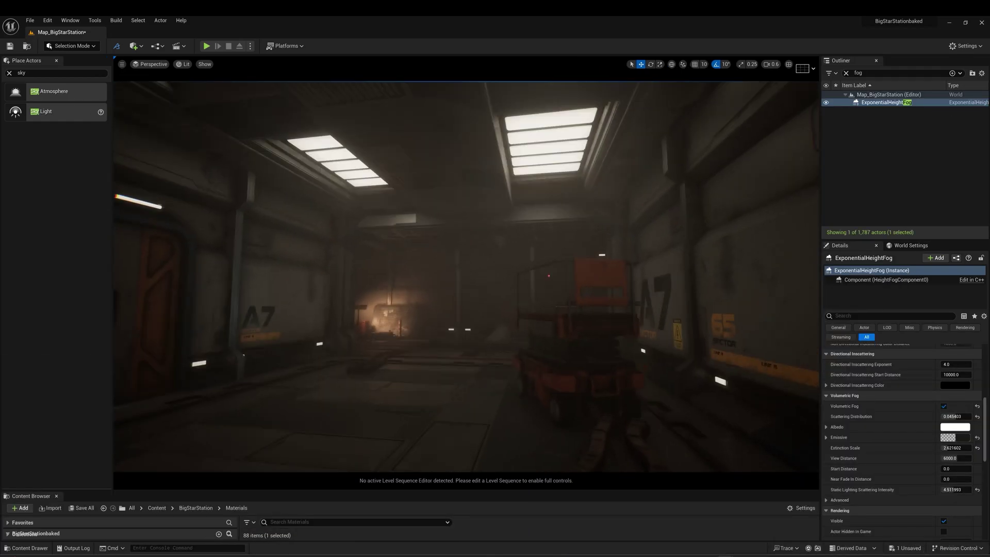
Switch the height fog's Volumetric Fog off and back on to compare the corridor with and without it.
right_drag(466, 276, 466, 288)
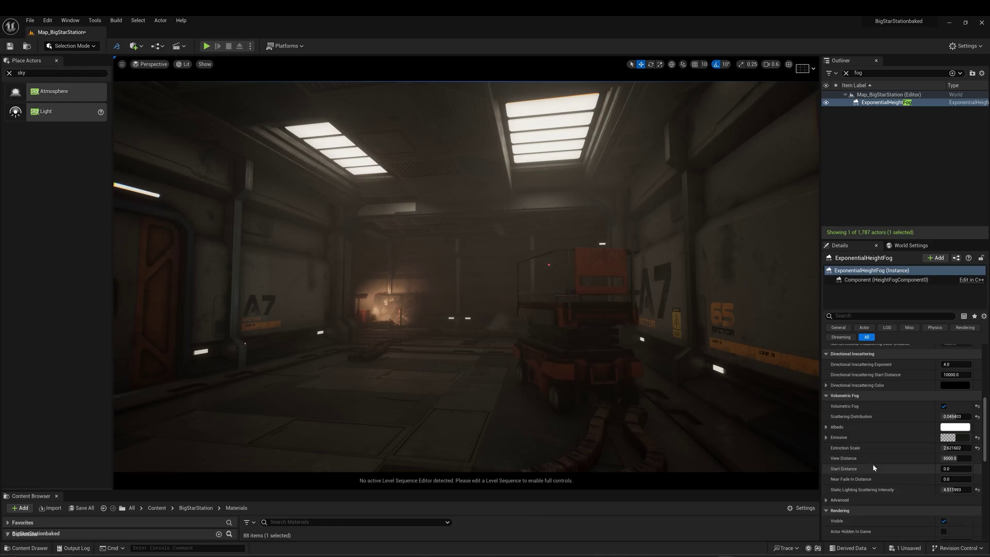
click(944, 406)
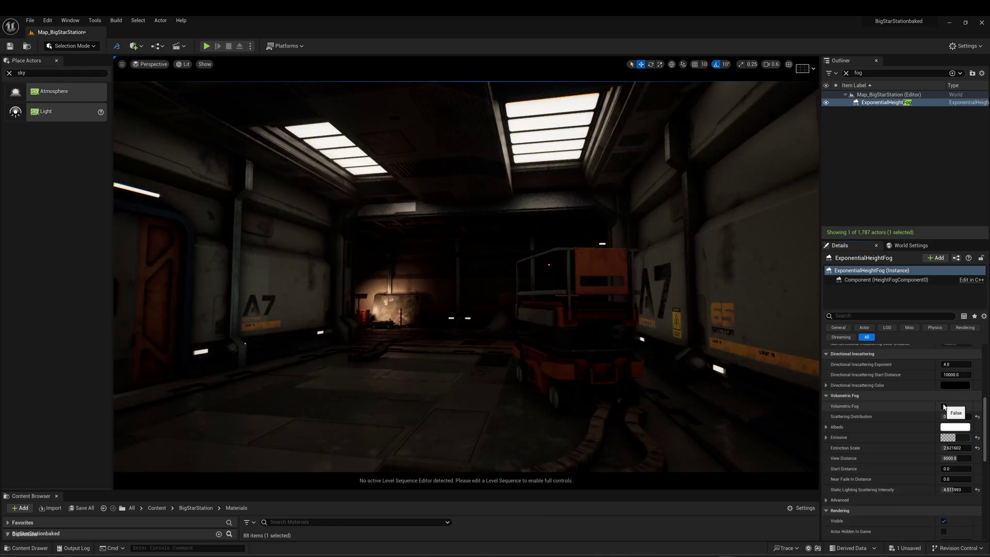
click(943, 406)
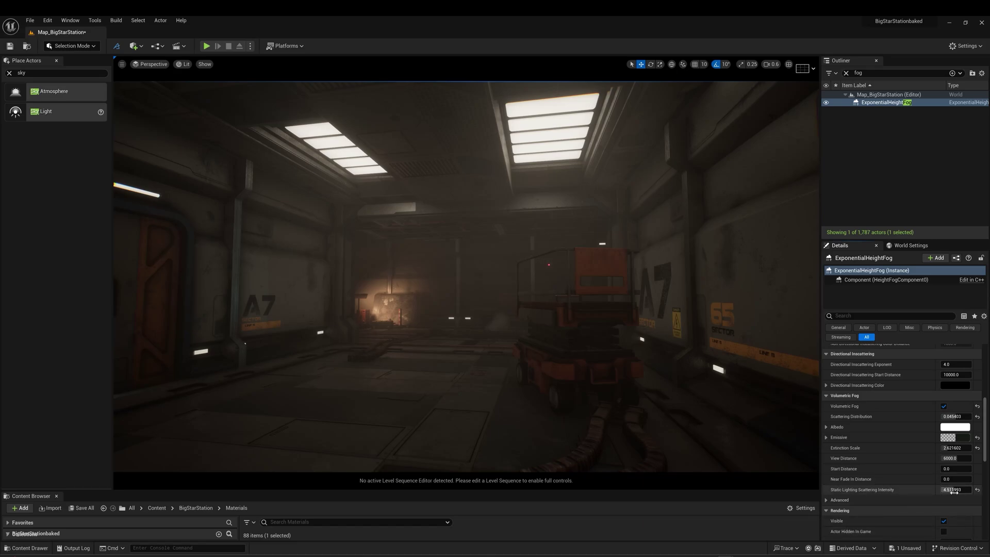
Try a Static Lighting Scattering Intensity of 0 on the height fog and undo the change.
text(0)
key(Return)
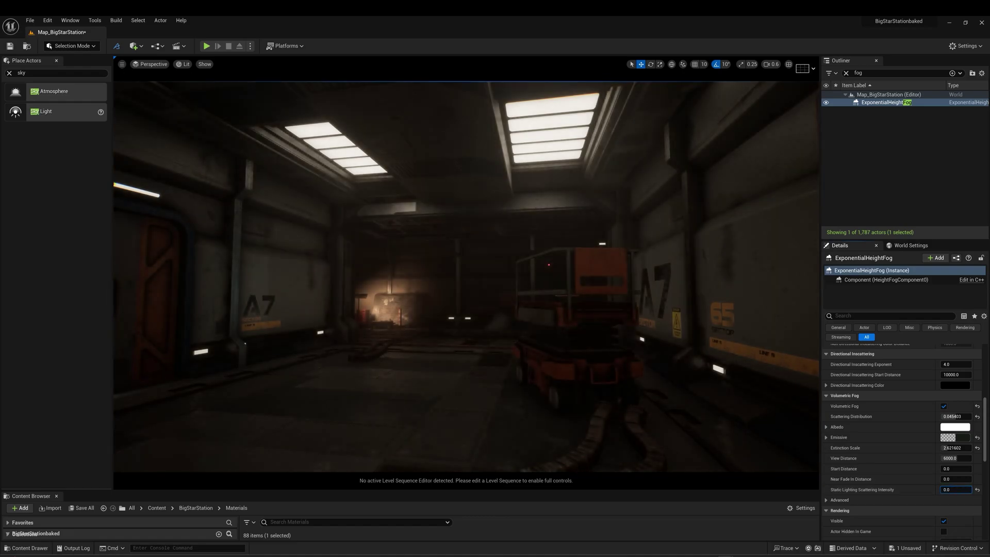
key(ctrl+z)
key(ctrl+z)
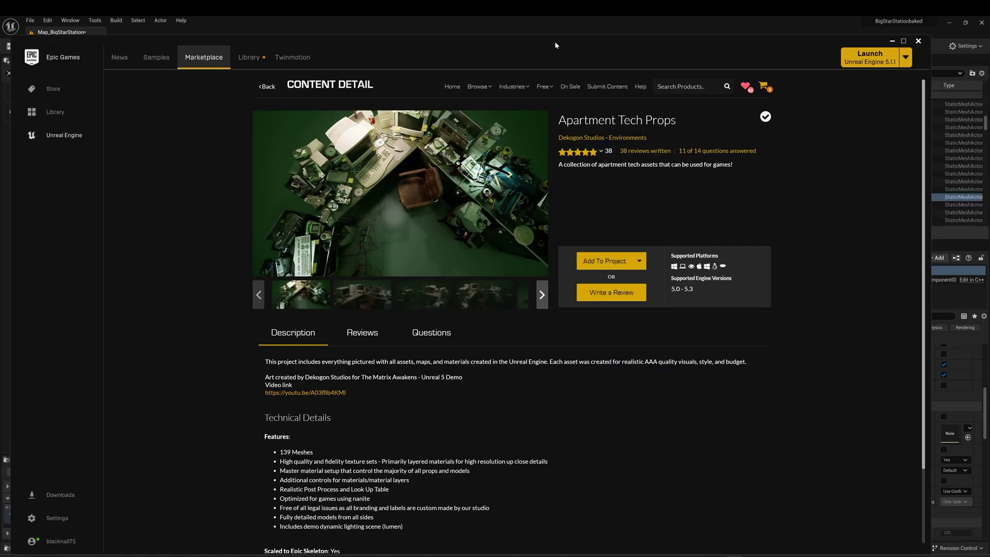
View the Apartment Tech Props marketplace page and its preview images in the Epic Games launcher.
drag(555, 41, 561, 37)
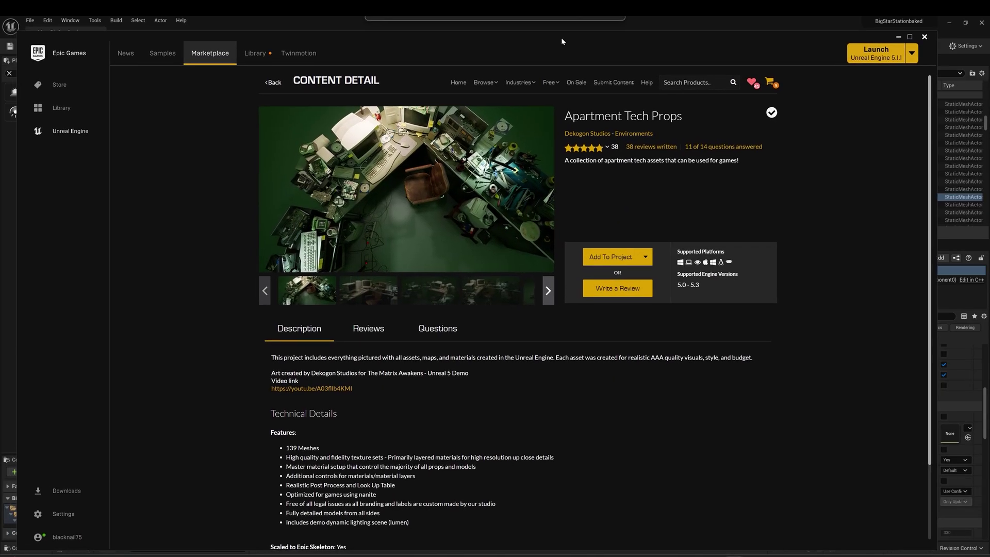
click(384, 303)
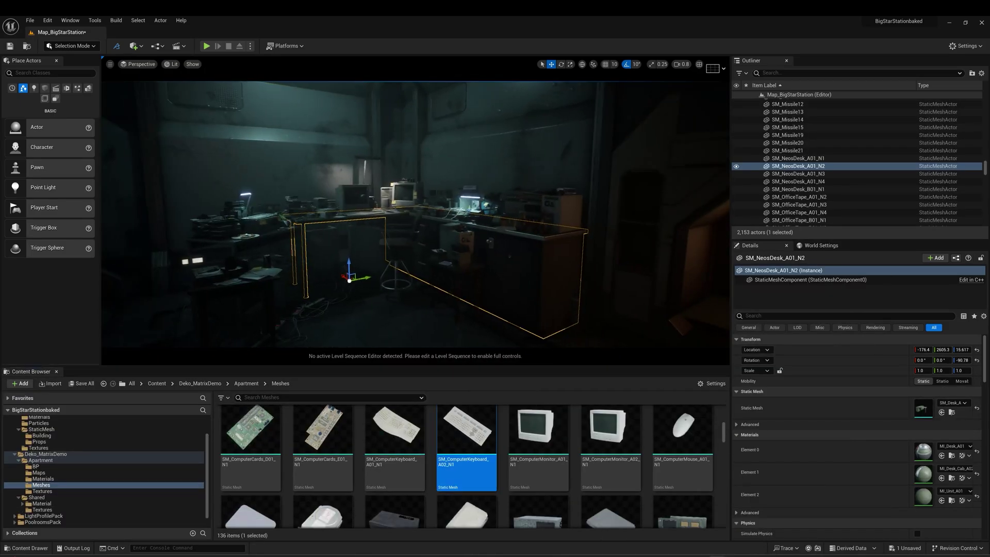
Select every static mesh in the Deko_MatrixDemo Apartment Meshes folder and bring up the actions for all of them.
scroll(467, 466, up, 3)
click(60, 454)
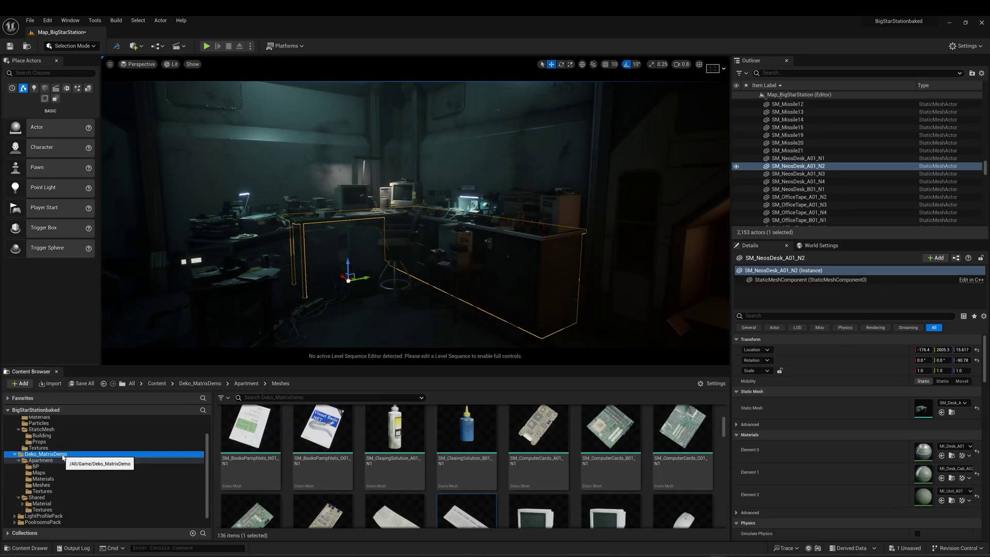
click(49, 485)
scroll(618, 515, down, 20)
click(618, 514)
key(ctrl+a)
right_click(397, 474)
mouse_move(452, 259)
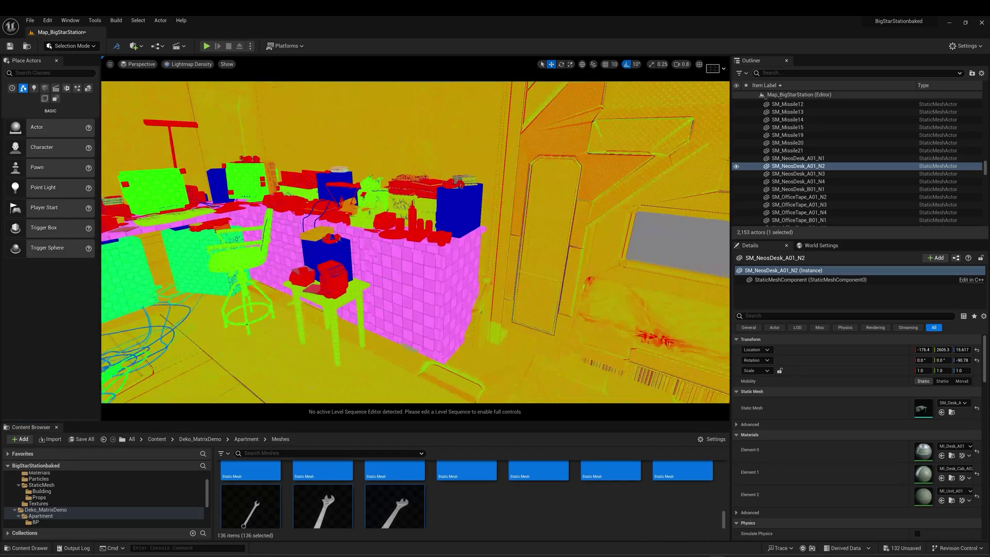
Check the lightmap density of the desk props and inspect the lit computer desk corner.
click(201, 263)
right_drag(201, 262, 427, 240)
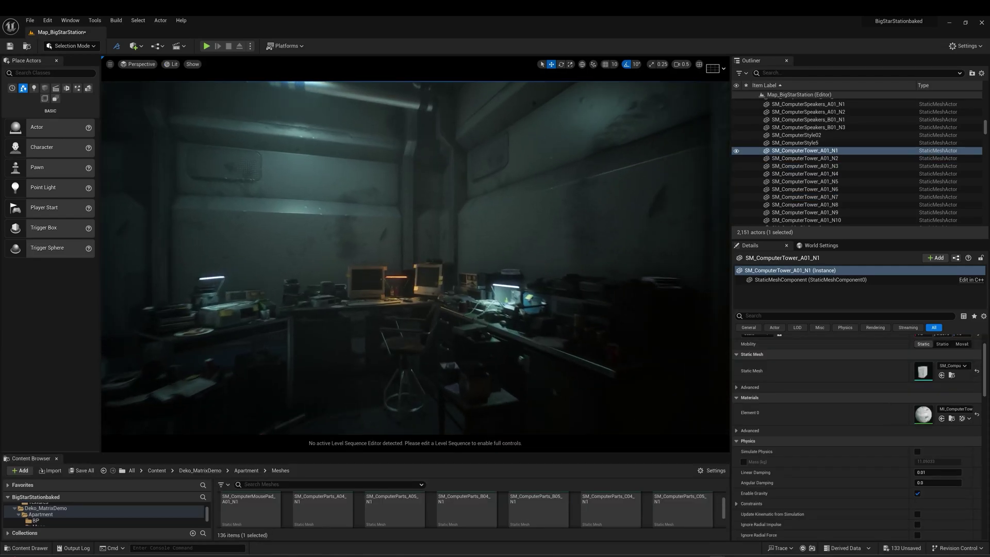
right_drag(415, 258, 392, 299)
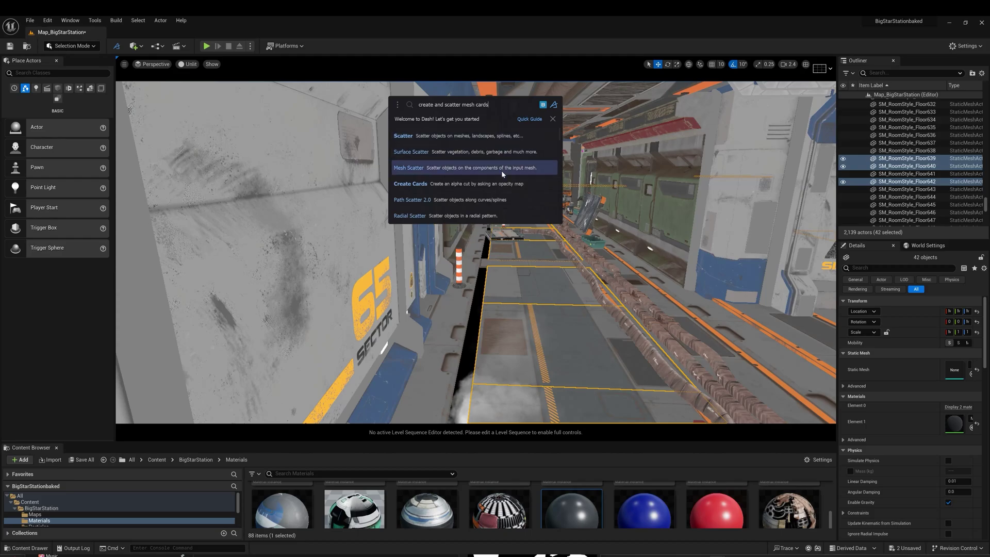
Create mesh cards with Dash's Create Cards tool from the debris atlas opacity map pffhznp_4K_Opacity for the selected floor pieces.
click(499, 184)
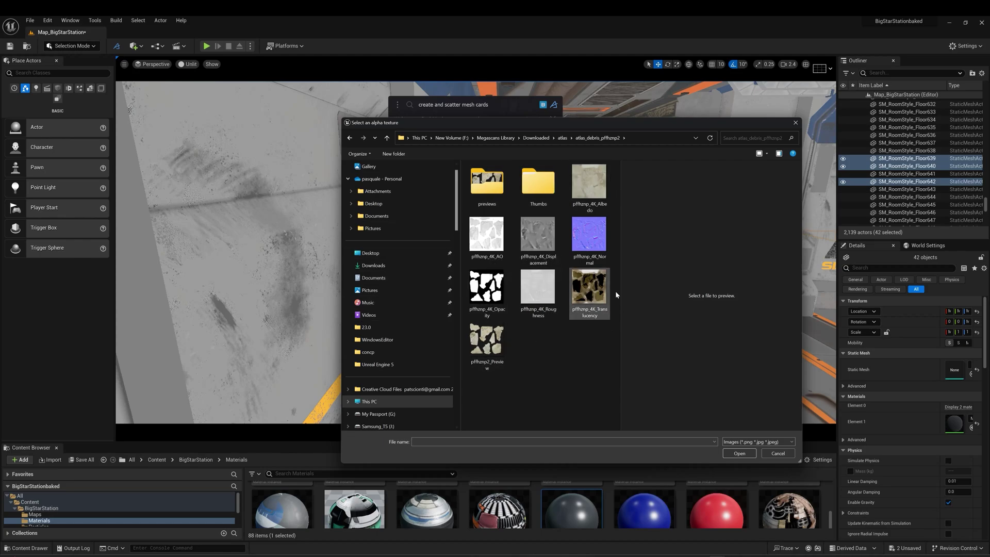
click(494, 308)
click(732, 455)
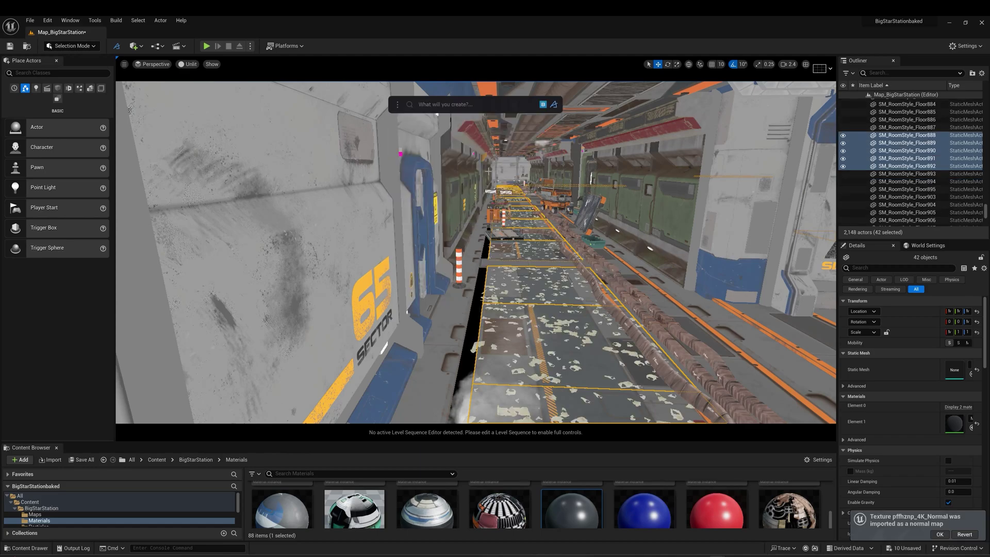
Inspect the debris cards scattered along the corridor floor and review their Surface Scatter settings.
right_drag(544, 236, 722, 279)
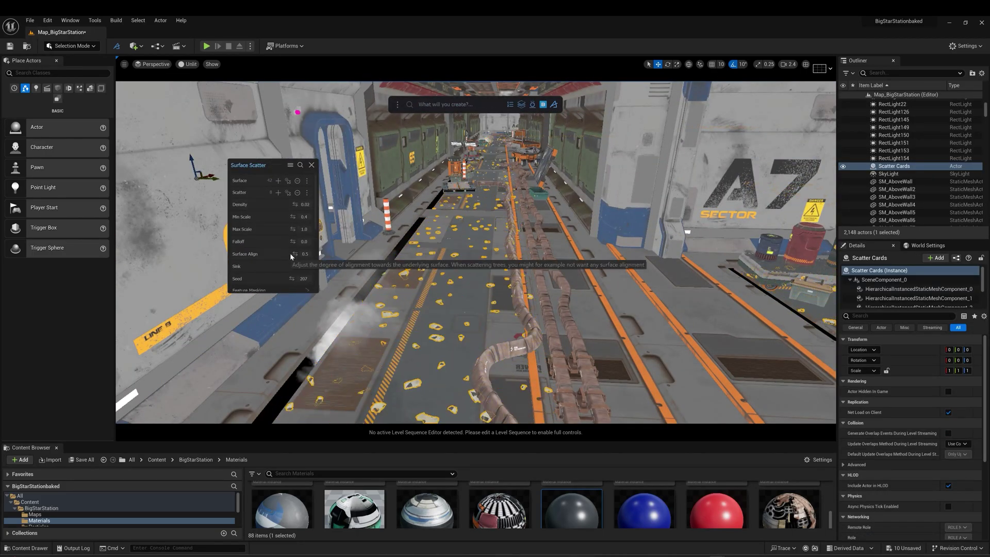
scroll(291, 256, down, 3)
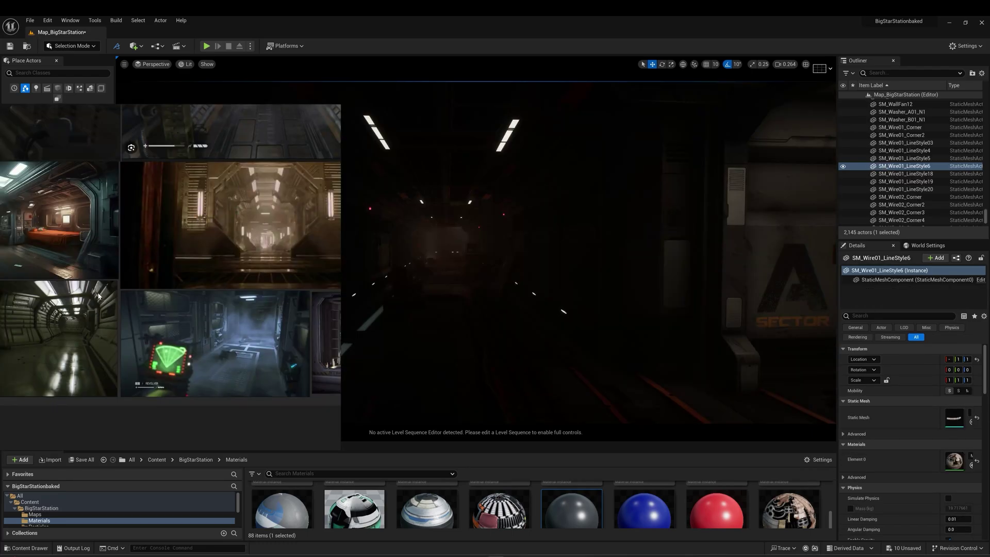
Look over the sci-fi corridor reference images beside the viewport.
middle_drag(125, 252, 208, 217)
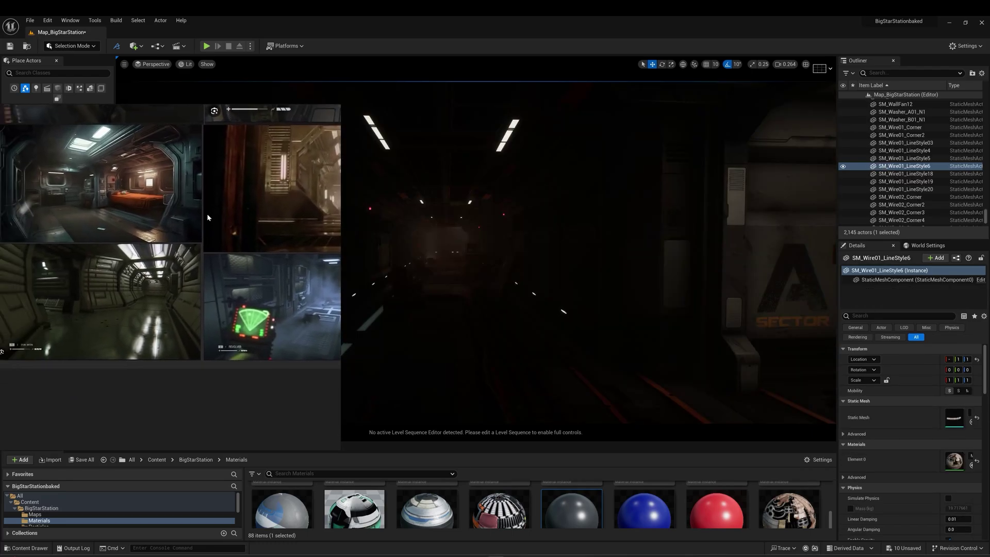
Check the corridor references and place a Rect Light in the dark corridor beneath the ceiling lamps.
scroll(157, 305, up, 2)
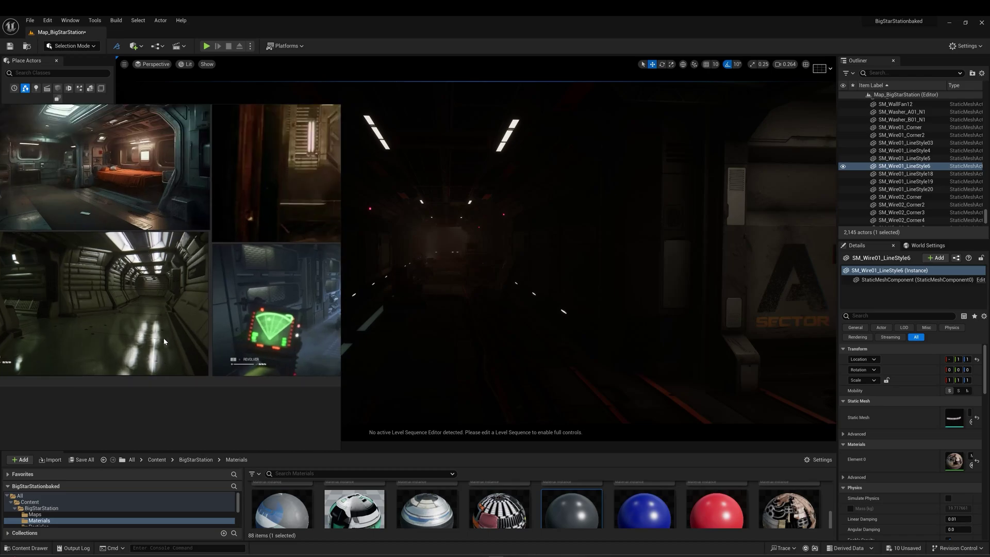
middle_drag(257, 316, 22, 396)
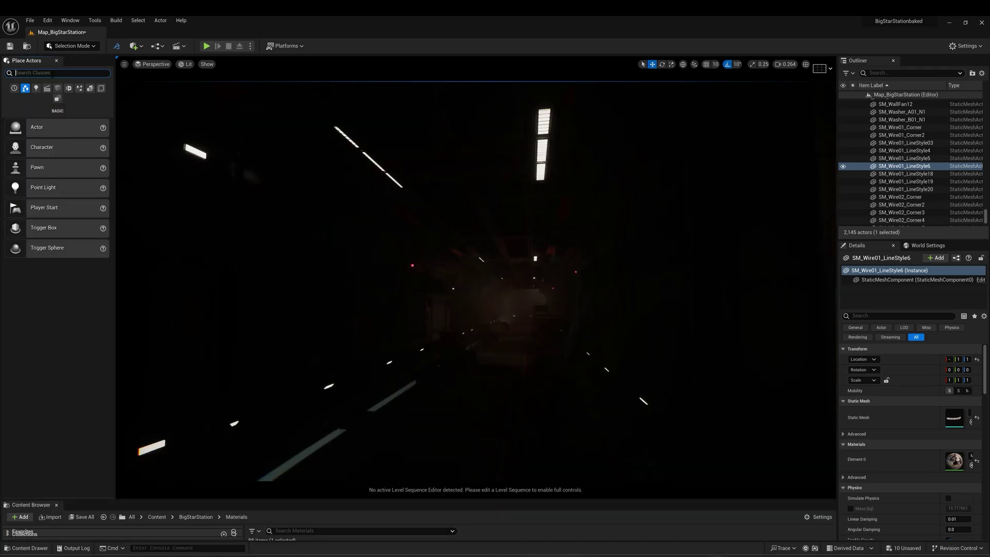
text(rext)
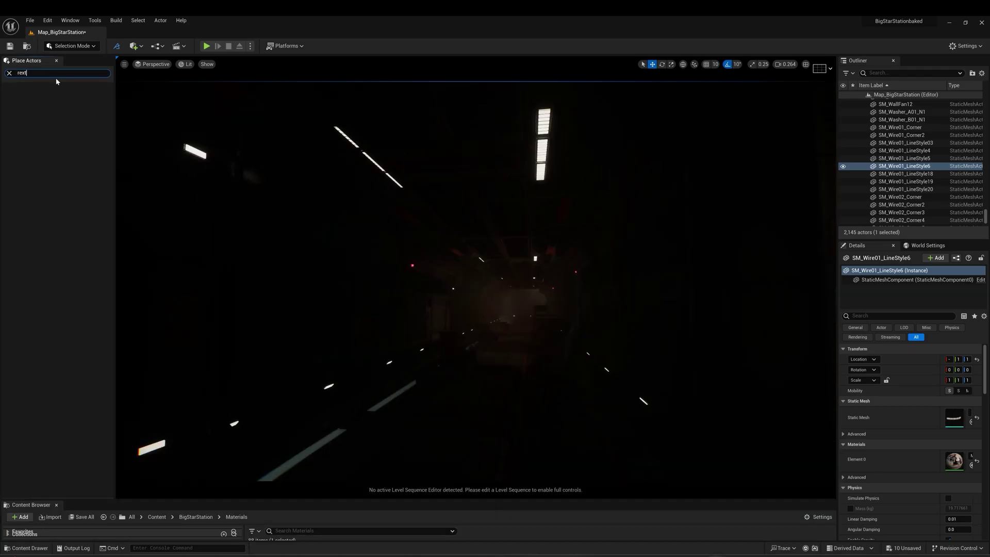
text(ct)
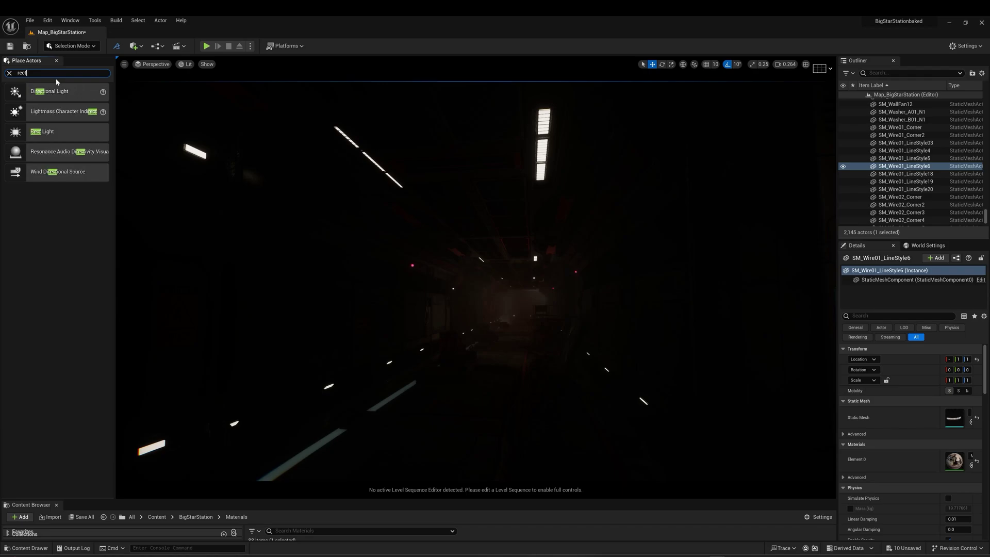
drag(62, 132, 440, 436)
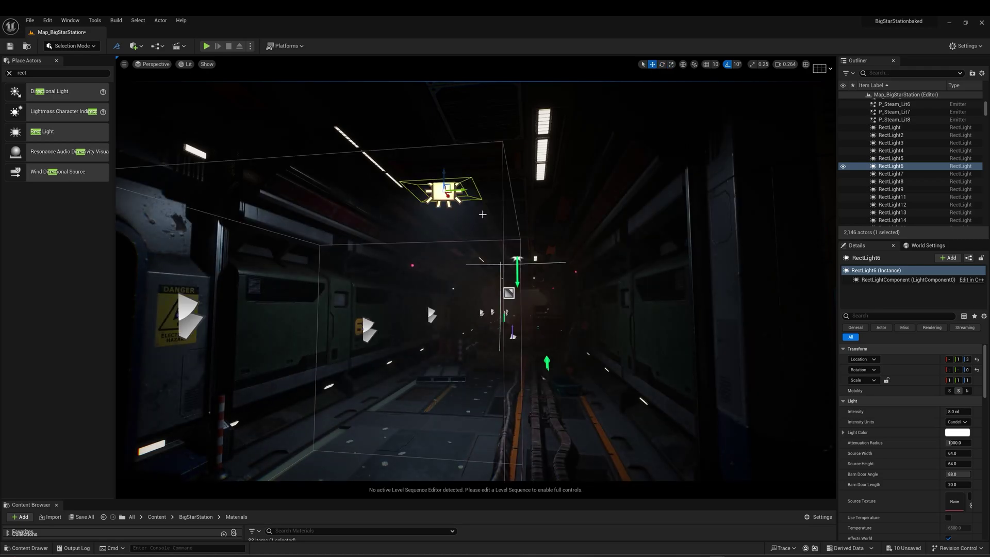
Position the new rect light at the ceiling lamp strip, make it Static, and set about 59.87 lumens intensity and 10.67 source width.
right_drag(481, 215, 464, 139)
drag(465, 315, 465, 320)
drag(837, 372, 725, 392)
click(921, 381)
drag(925, 401, 948, 402)
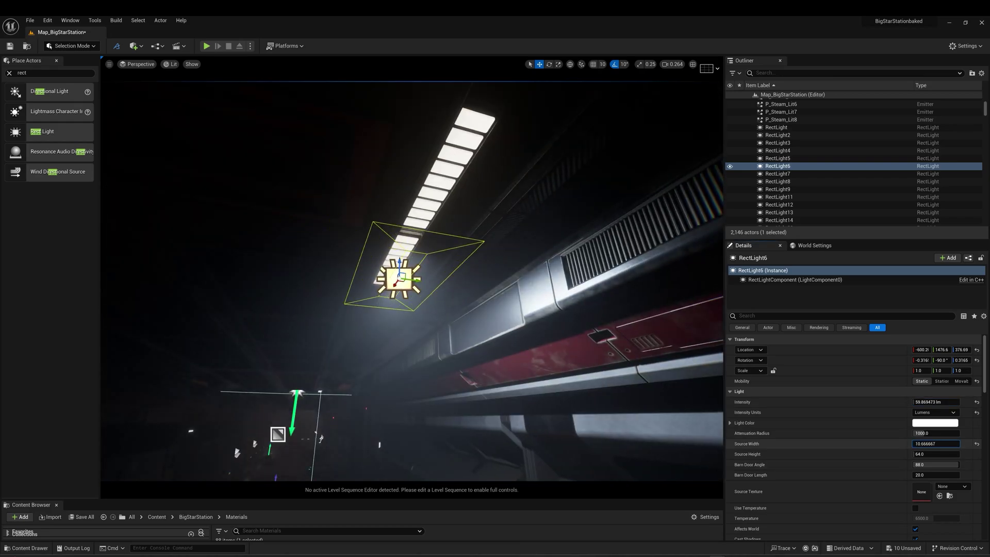
right_drag(413, 278, 412, 256)
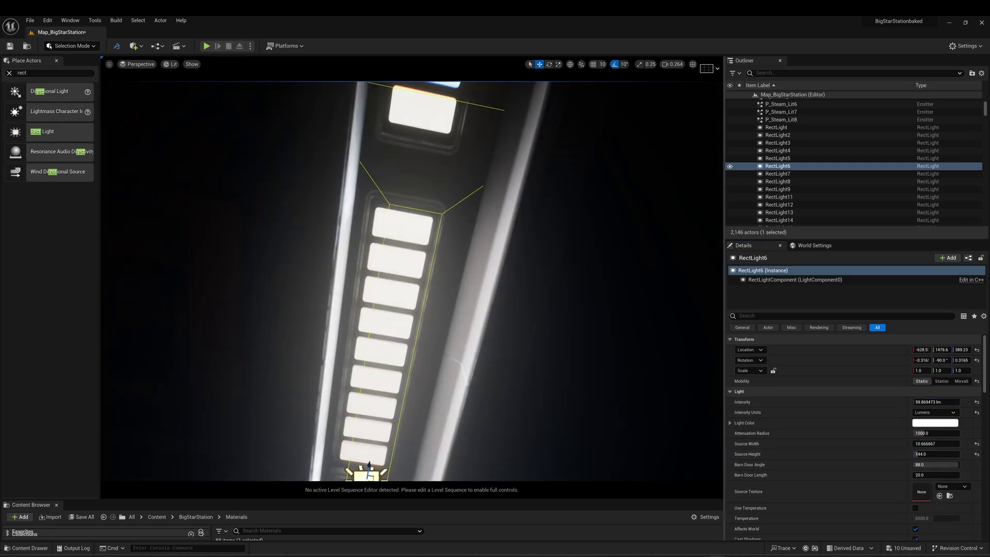
Fit the rect light to the lamp strip with source height about 218.67, barn door angle about 53.44 and barn door length about 24.12.
mouse_move(413, 278)
right_down()
mouse_move(410, 288)
mouse_move(408, 279)
right_up()
drag(931, 465, 909, 465)
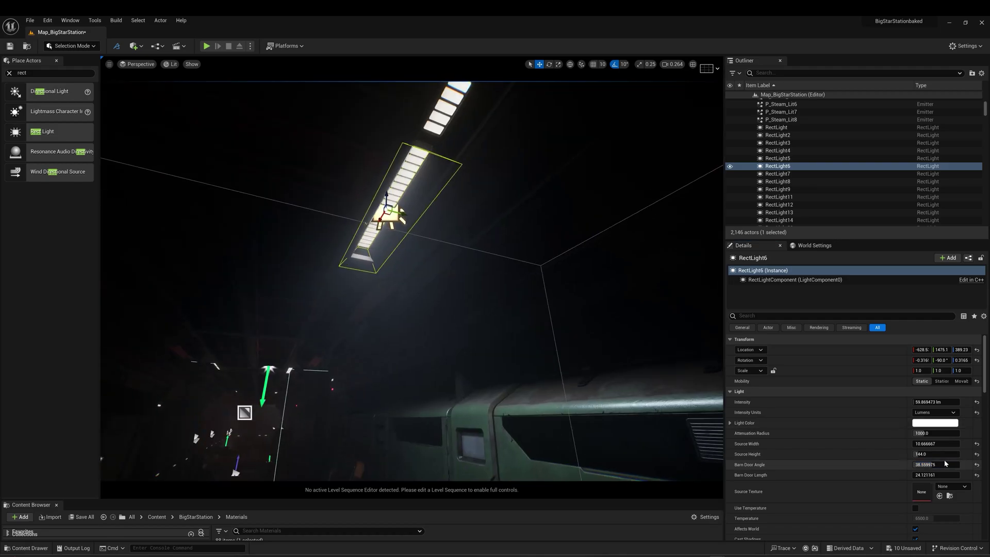
drag(931, 464, 937, 464)
key(ctrl+z)
right_drag(411, 250, 232, 171)
drag(487, 243, 424, 242)
drag(931, 475, 932, 454)
key(ctrl+z)
drag(423, 243, 434, 243)
Reduce the rect light's attenuation radius to about 636.3 and check its effect on the corridor.
right_drag(434, 242, 376, 298)
key(g)
key(g)
scroll(916, 417, down, 2)
drag(917, 396, 920, 395)
right_drag(515, 258, 422, 257)
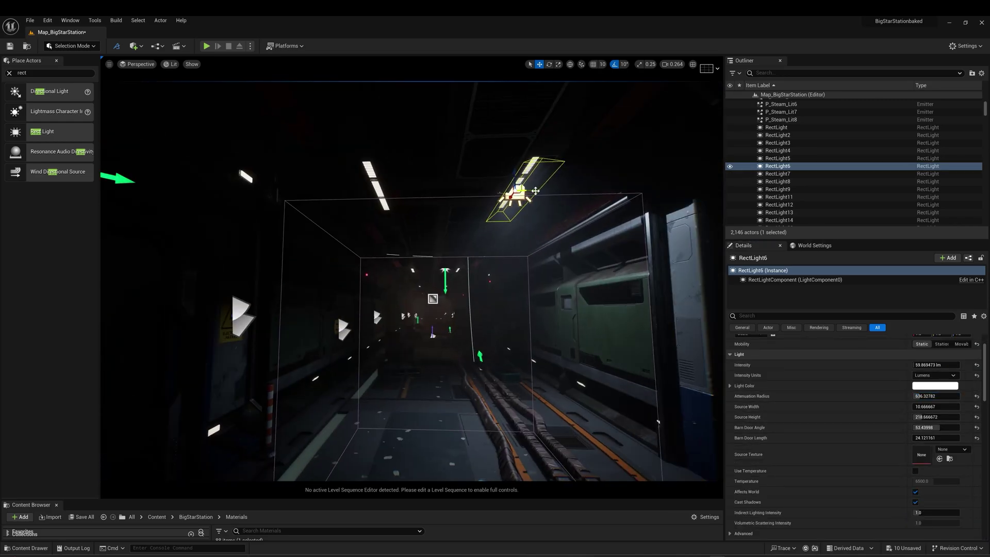
Copy the rect light across to the opposite ceiling lamp strip and check the lit corridor without editor icons.
alt+drag(507, 193, 366, 193)
mouse_move(365, 193)
right_down()
mouse_move(377, 173)
mouse_move(374, 193)
right_up()
key(g)
right_drag(442, 261, 361, 227)
click(554, 257)
key(g)
Duplicate the pair of rect lights along the corridor's remaining ceiling lamps and open the lighting quality options.
click(448, 146)
ctrl+click(302, 151)
key(ctrl+d)
mouse_move(469, 398)
right_down()
mouse_move(516, 444)
mouse_move(464, 382)
right_up()
alt+drag(296, 258, 550, 305)
right_drag(550, 304, 495, 288)
right_drag(325, 279, 304, 248)
alt+drag(356, 340, 652, 360)
right_drag(652, 360, 722, 350)
drag(236, 279, 619, 358)
right_drag(409, 358, 649, 371)
click(116, 20)
click(139, 69)
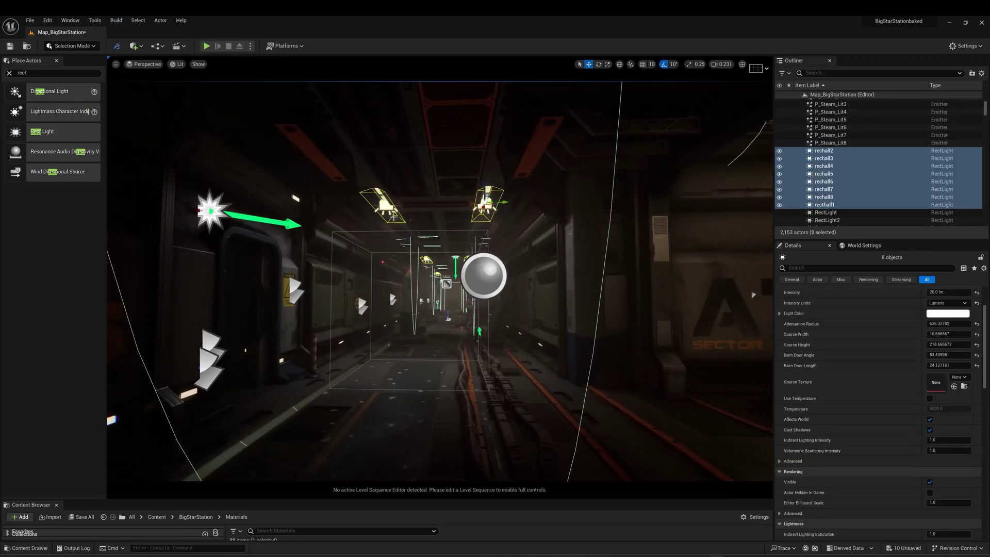
Set Volumetric Scattering Intensity to 3.0 for the eight corridor rect lights and enable Use Temperature on them.
key(g)
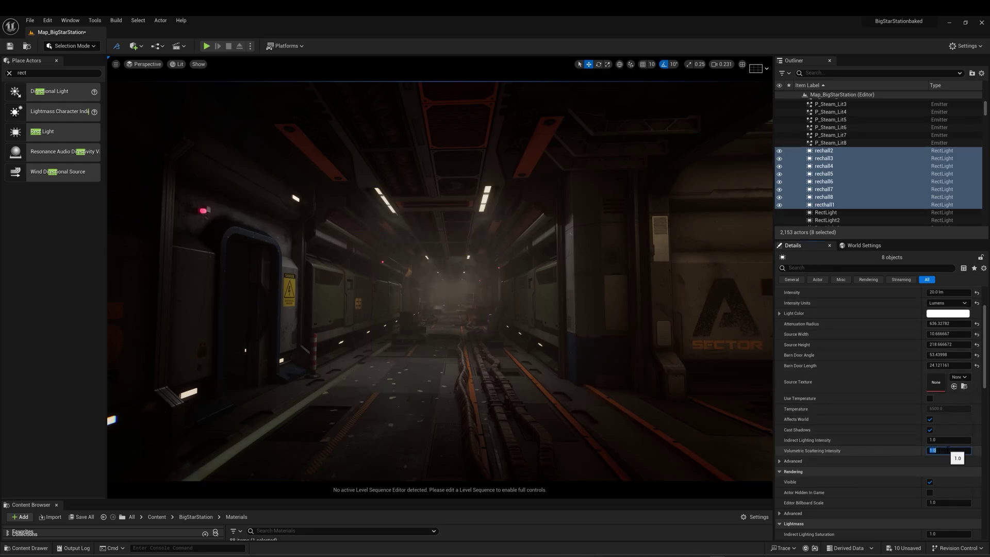
key(Return)
right_drag(412, 320, 454, 325)
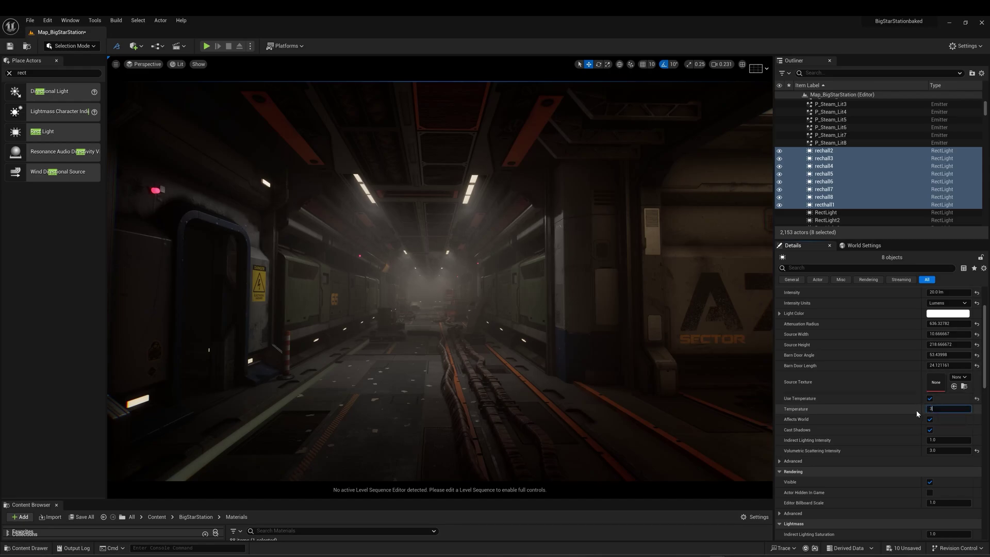
mouse_move(493, 278)
right_down()
mouse_move(484, 281)
mouse_move(495, 279)
right_up()
right_drag(451, 414, 451, 414)
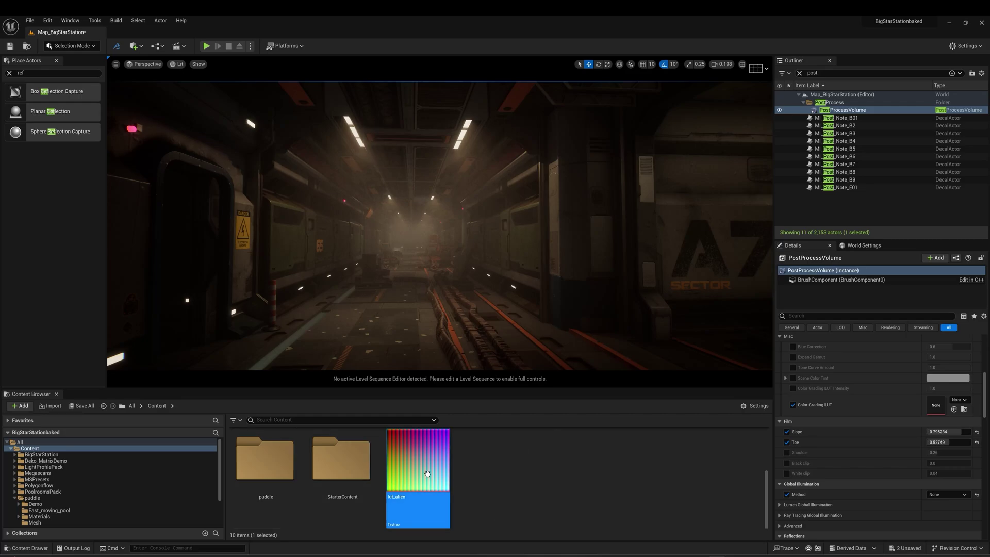
Assign the lut_alien texture as the PostProcessVolume's Color Grading LUT and review the graded corridor.
drag(427, 473, 527, 460)
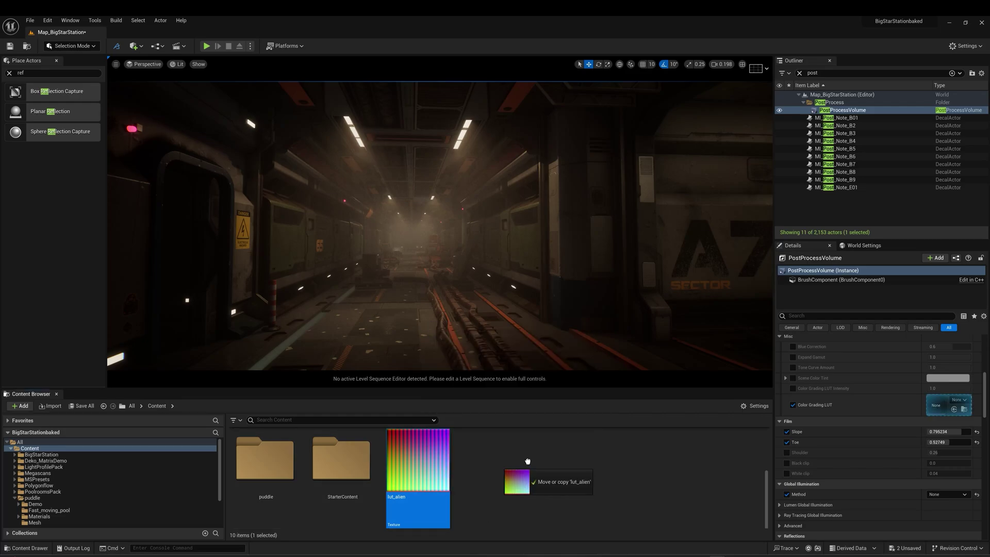
drag(937, 405, 939, 409)
right_drag(472, 206, 681, 206)
right_drag(577, 209, 523, 270)
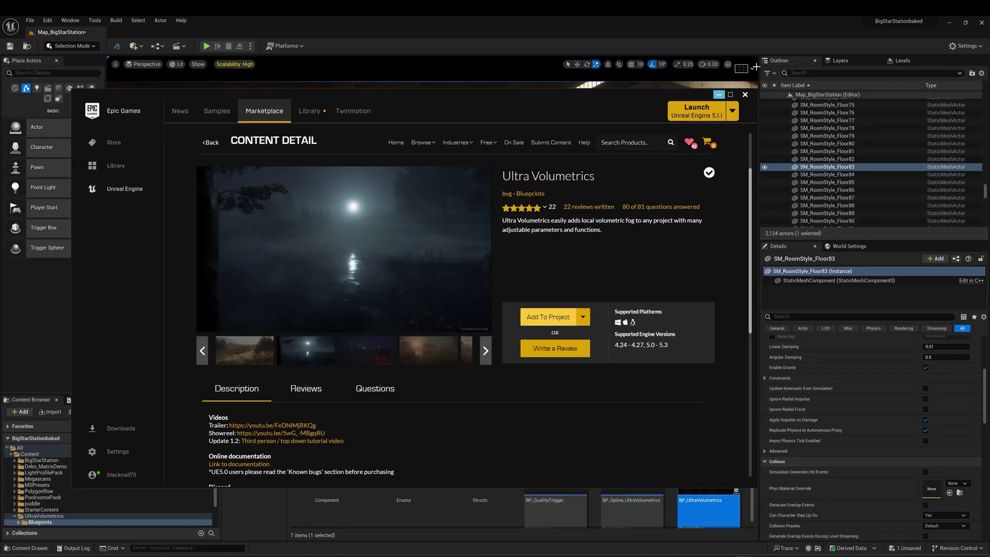
Return from the Ultra Volumetrics marketplace page to the level and place BP_UltraVolumetrics in the A7 hall.
click(720, 95)
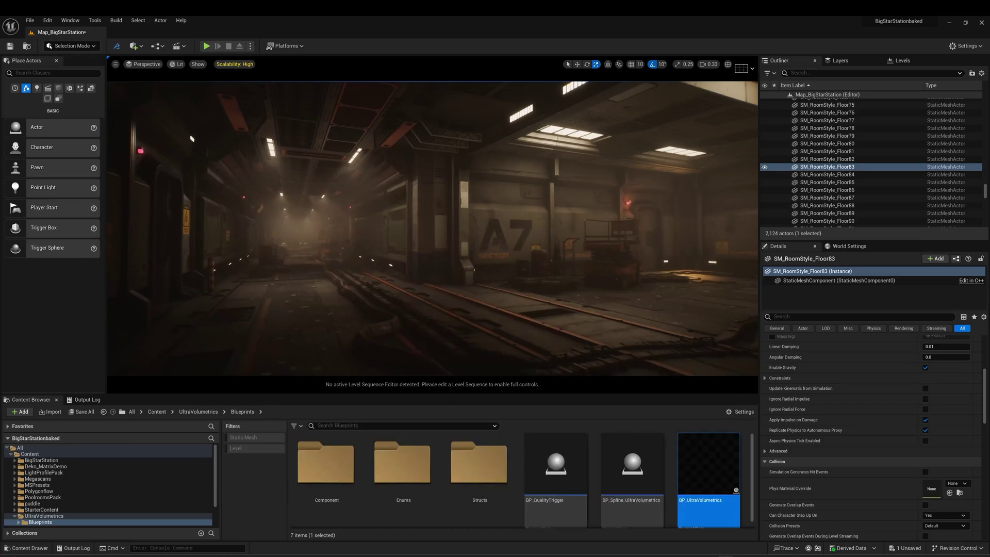
key(s)
right_drag(419, 245, 419, 257)
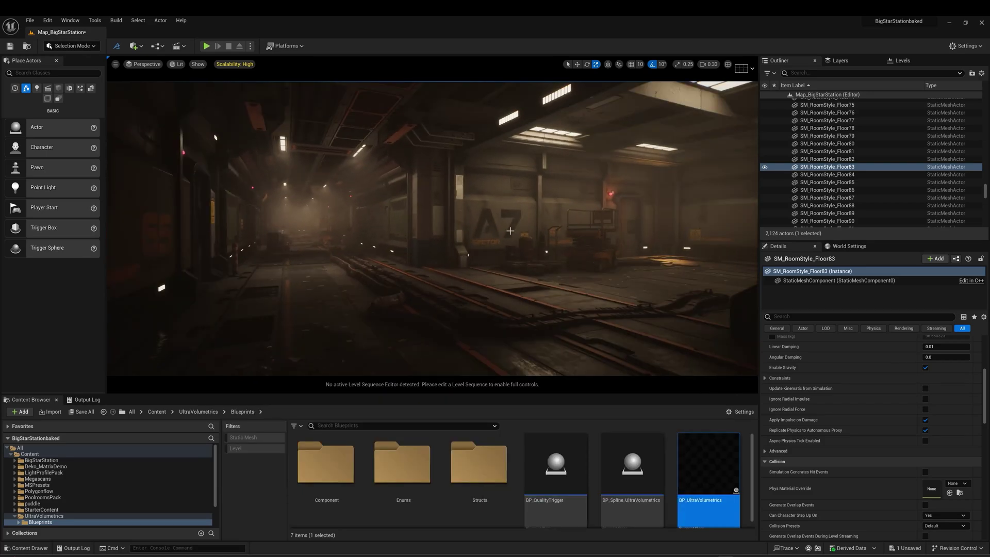
scroll(99, 489, down, 2)
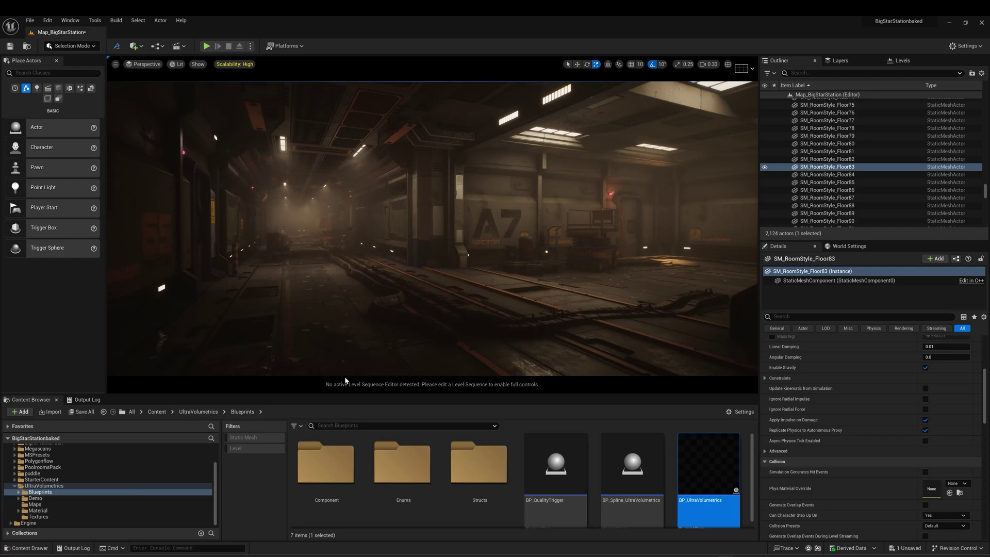
drag(708, 464, 345, 267)
click(146, 64)
click(138, 125)
drag(525, 224, 431, 227)
key(w)
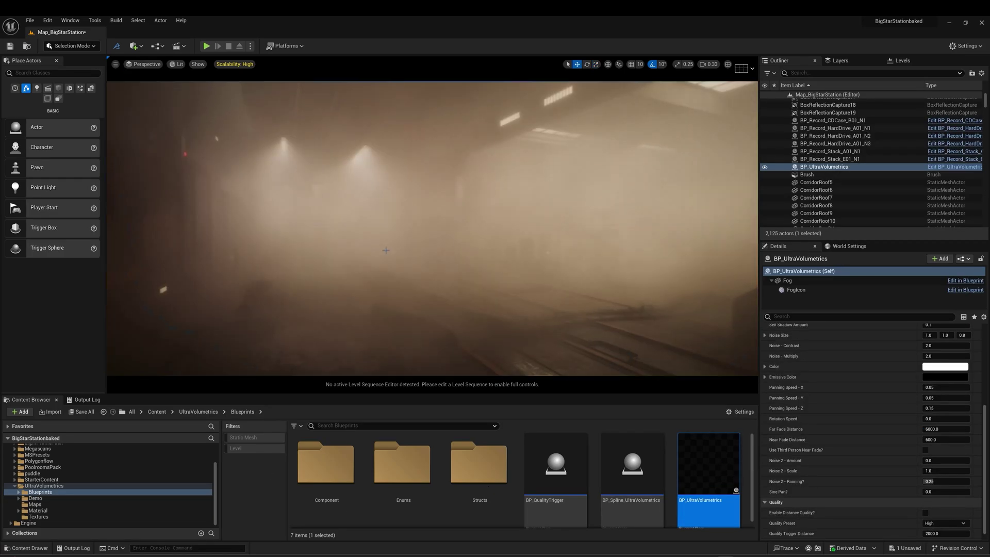
Set the BP_UltraVolumetrics fog's opacity to 0.04.
scroll(852, 406, up, 4)
scroll(852, 406, down, 1)
click(938, 379)
text(0.04)
key(Return)
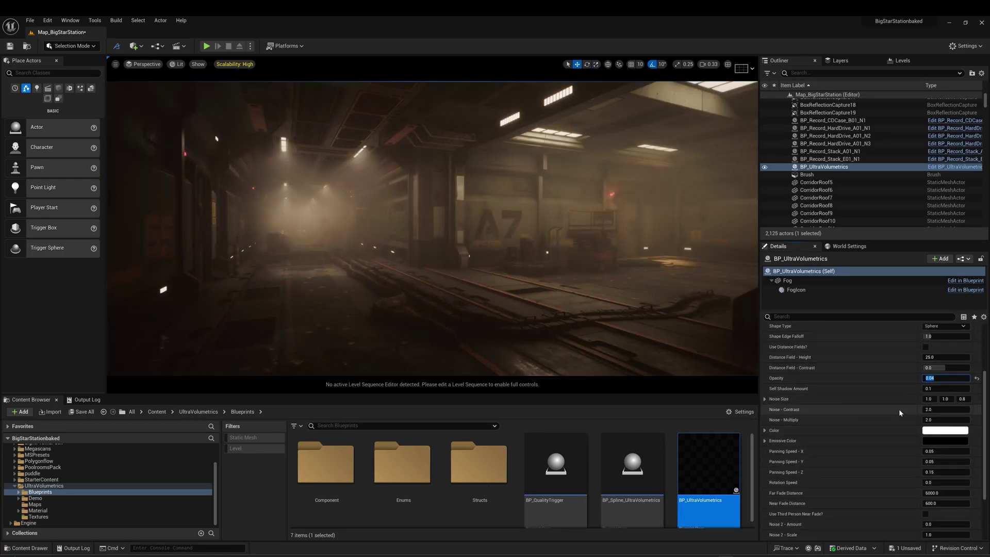
Set the fog's noise contrast to 3.6 and noise multiply to 2.3, and enable Distance Quality with the Ultra preset.
drag(936, 409, 954, 409)
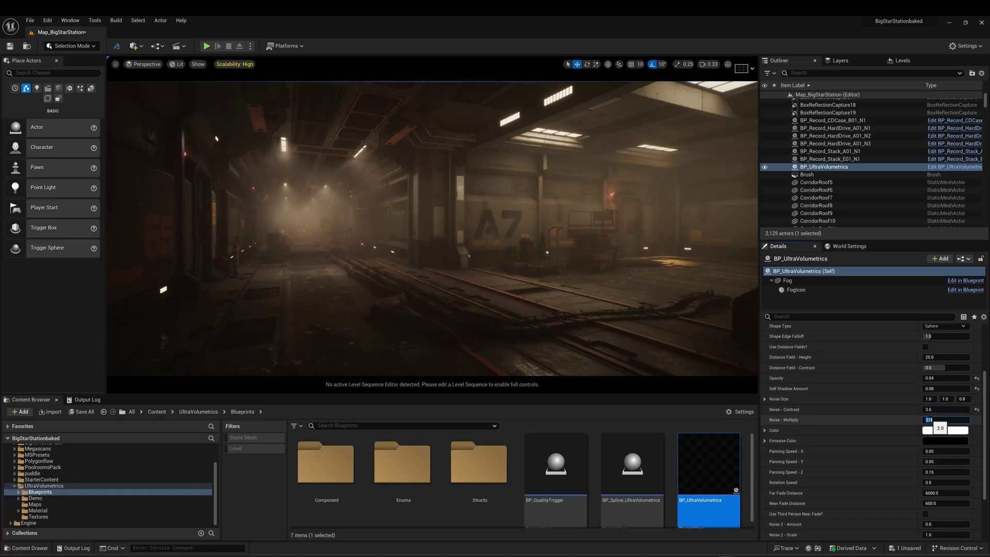
text(2.3)
key(Return)
scroll(854, 446, down, 3)
click(925, 503)
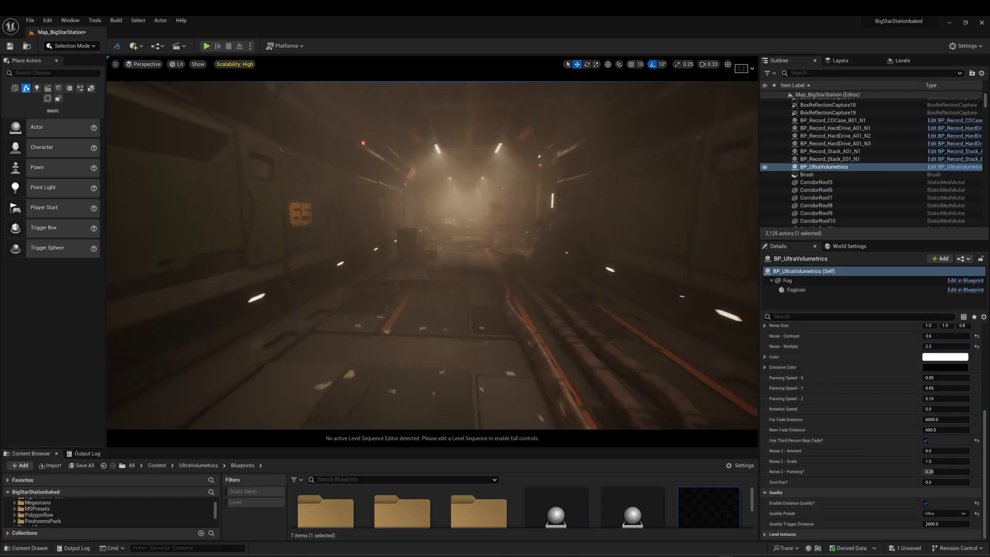
key(w)
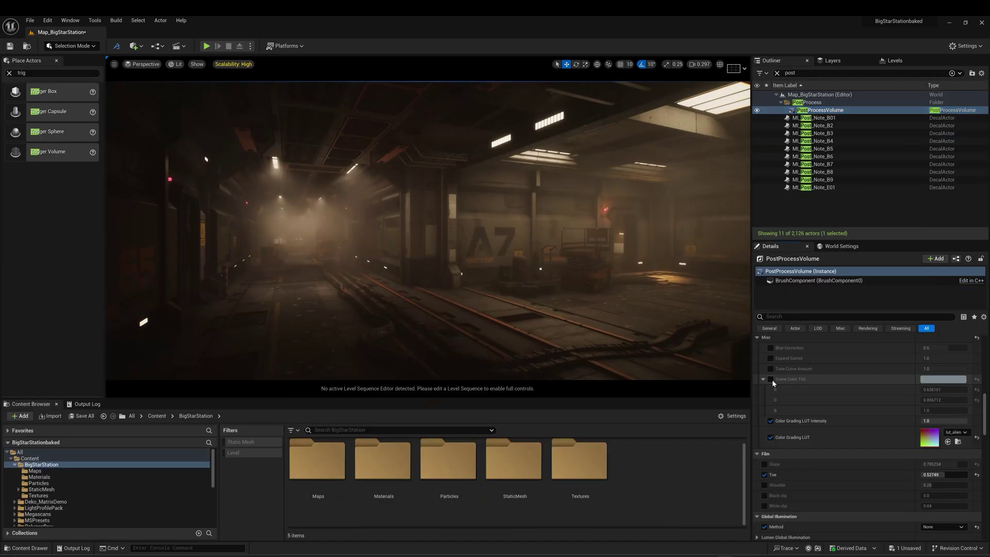
Enable Scene Color Tint on the PostProcessVolume and adjust the tint color.
click(771, 379)
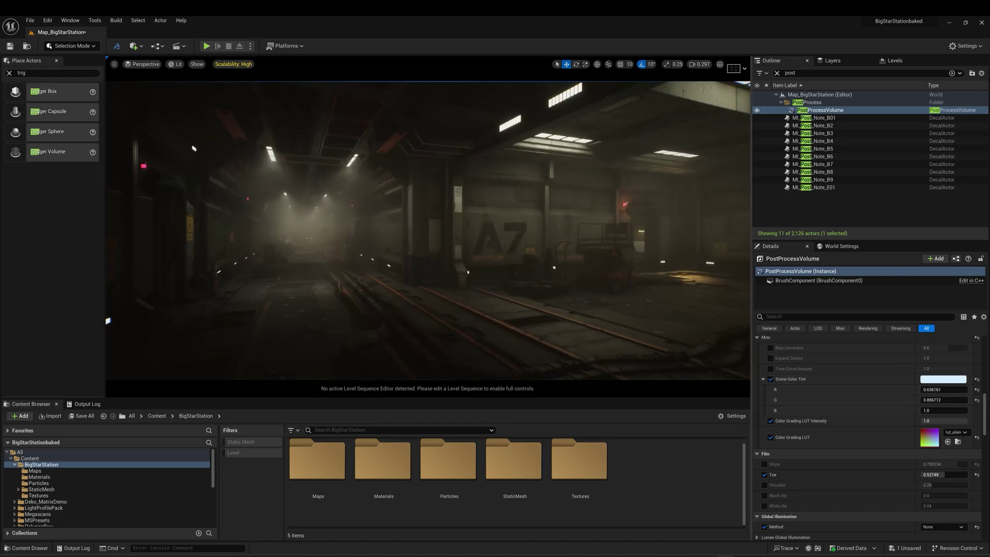
click(939, 379)
mouse_move(867, 425)
mouse_down()
mouse_move(867, 402)
mouse_move(866, 413)
mouse_up()
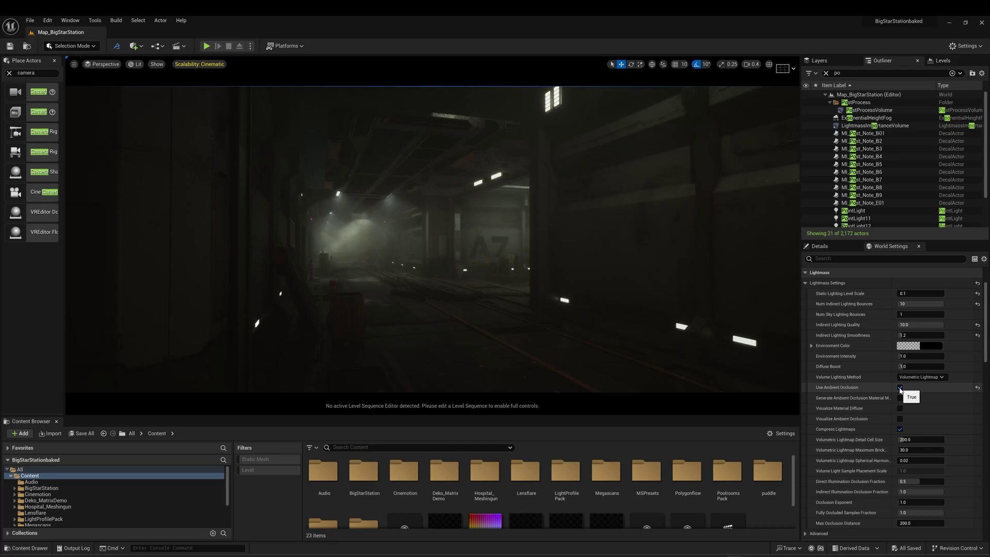
Set the lighting build quality to High.
click(116, 21)
mouse_move(146, 70)
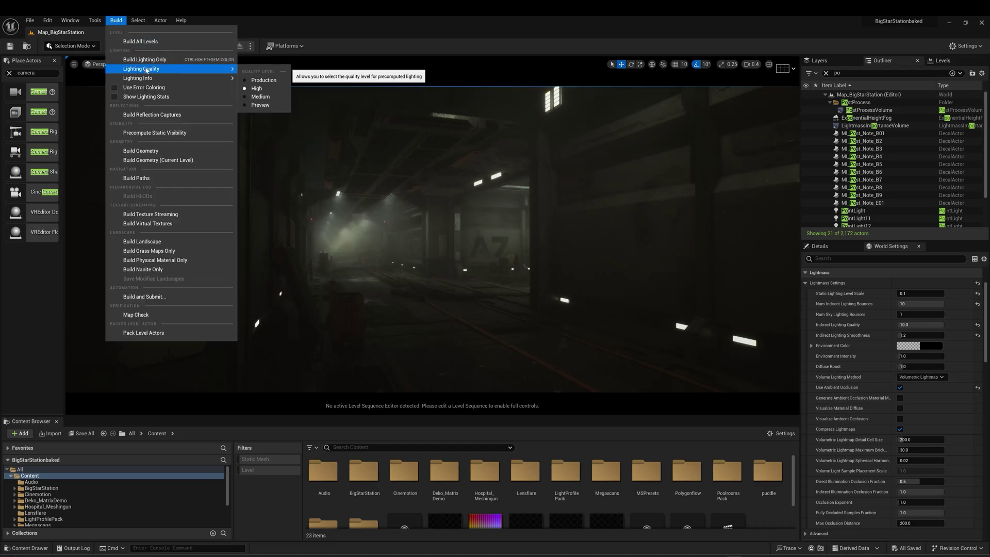
click(257, 89)
Try moving the floor cables aside to examine their baked shadows, and undo the move.
right_drag(432, 239, 690, 227)
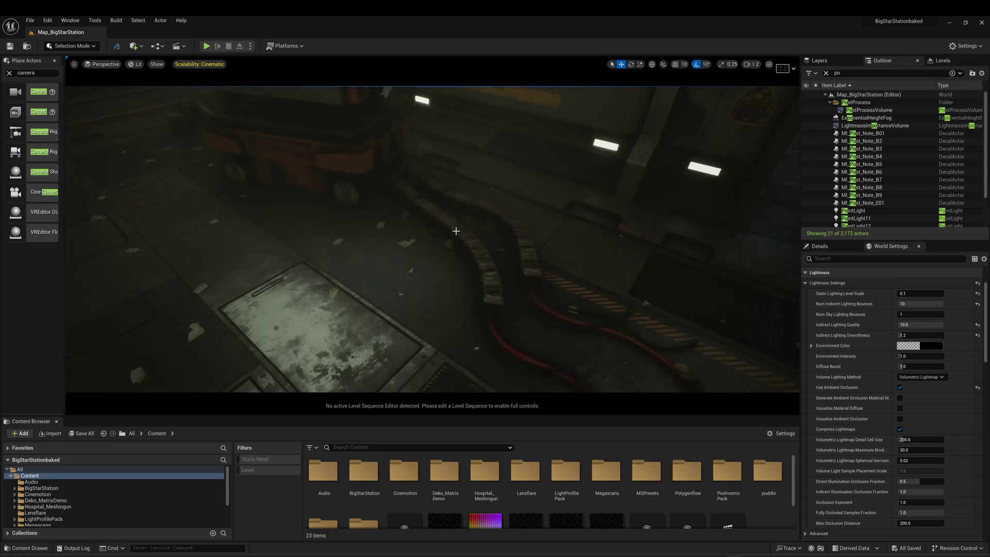
drag(420, 179, 511, 138)
right_drag(492, 303, 474, 286)
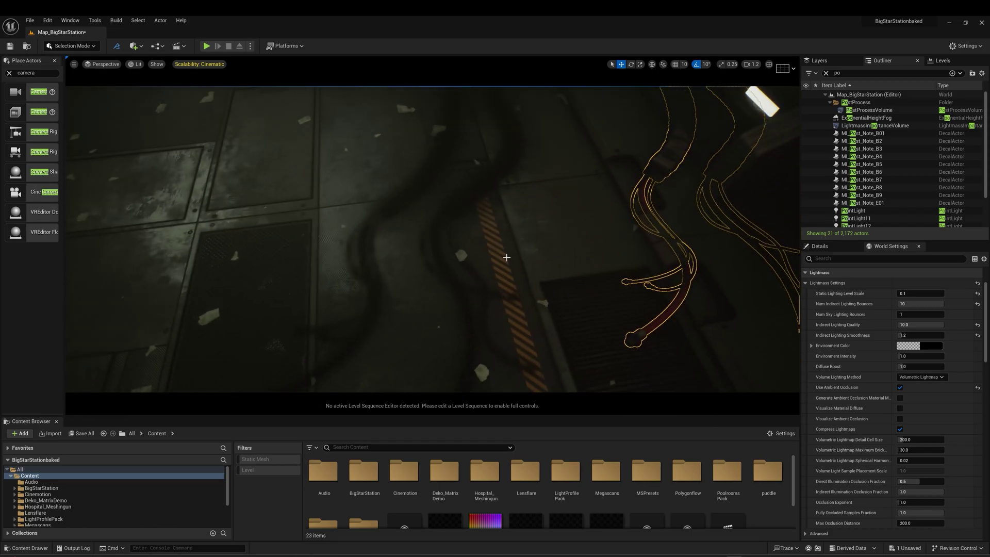
key(ctrl+z)
Inspect the baked shadows around the small case near the Sector wall and return to the corridor overview.
right_drag(511, 244, 505, 129)
right_drag(504, 200, 508, 246)
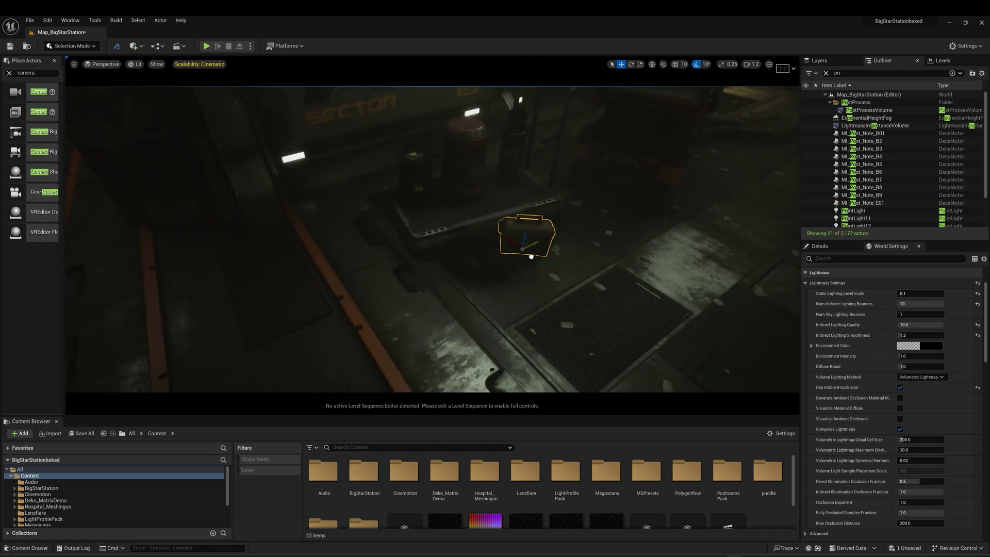
mouse_move(518, 277)
right_down()
mouse_move(517, 287)
mouse_move(412, 270)
mouse_move(227, 270)
mouse_move(510, 271)
right_up()
right_drag(415, 236, 514, 282)
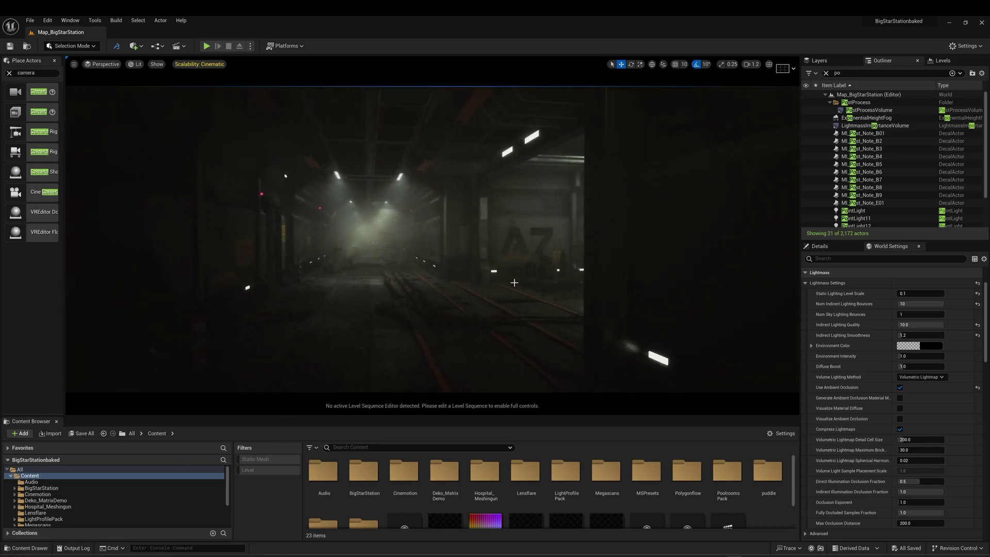
Start simulating the level and move forward through the corridor.
click(252, 47)
click(283, 111)
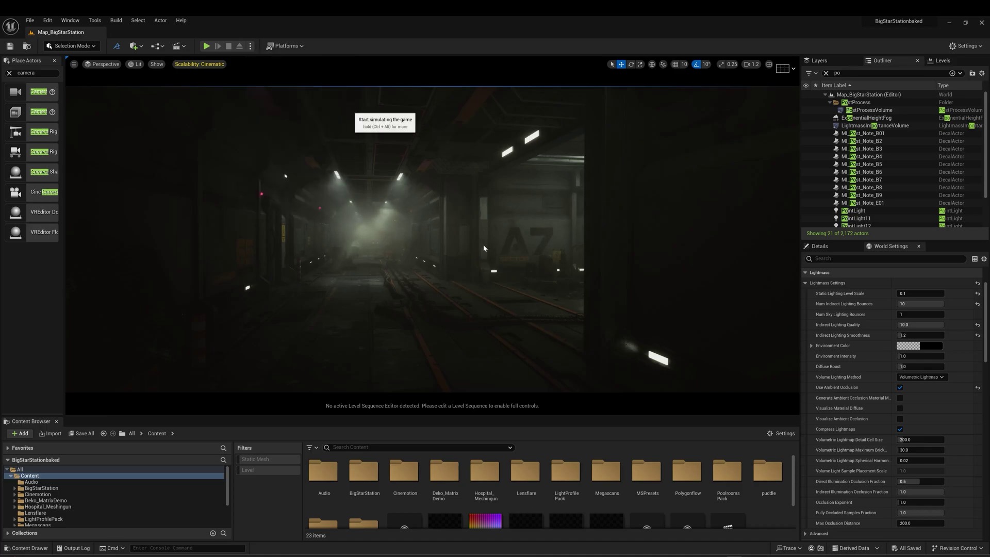
key(w)
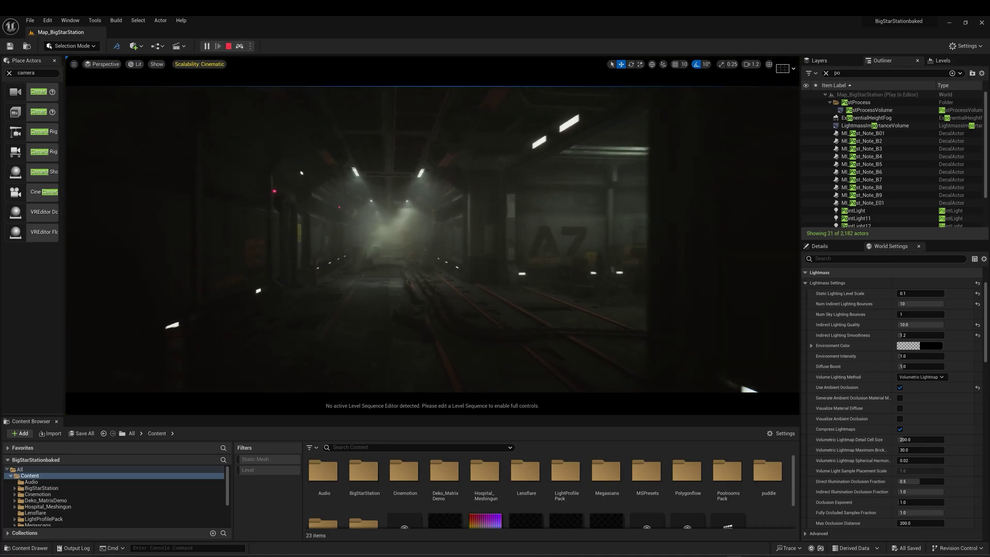